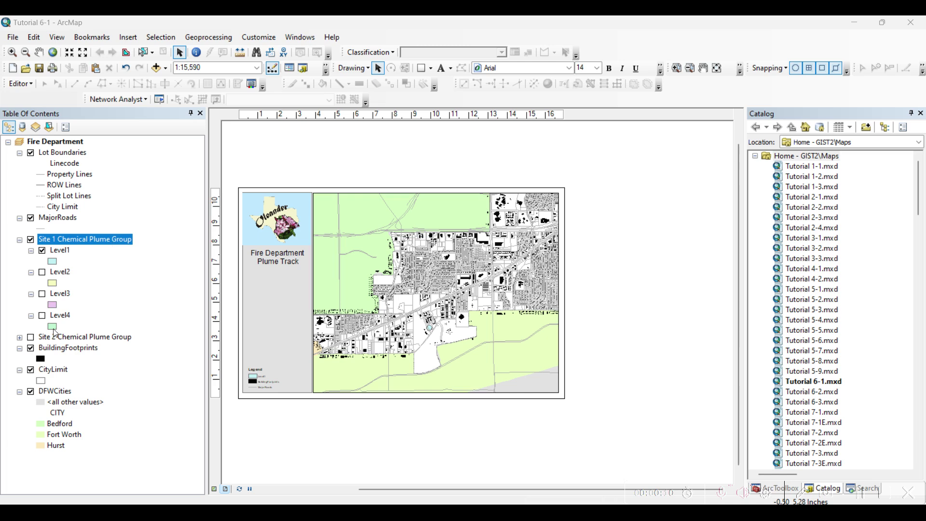
Step: Examine the BuildingFootprints attribute table in an enlarged window, highlighting the record with OBJECTID 76, and close the table
left_click(64, 347)
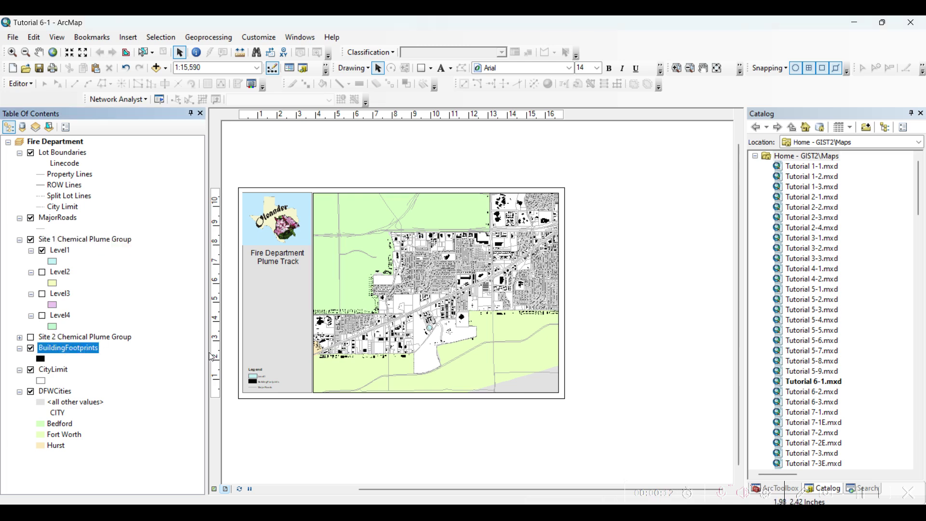
right_click(87, 350)
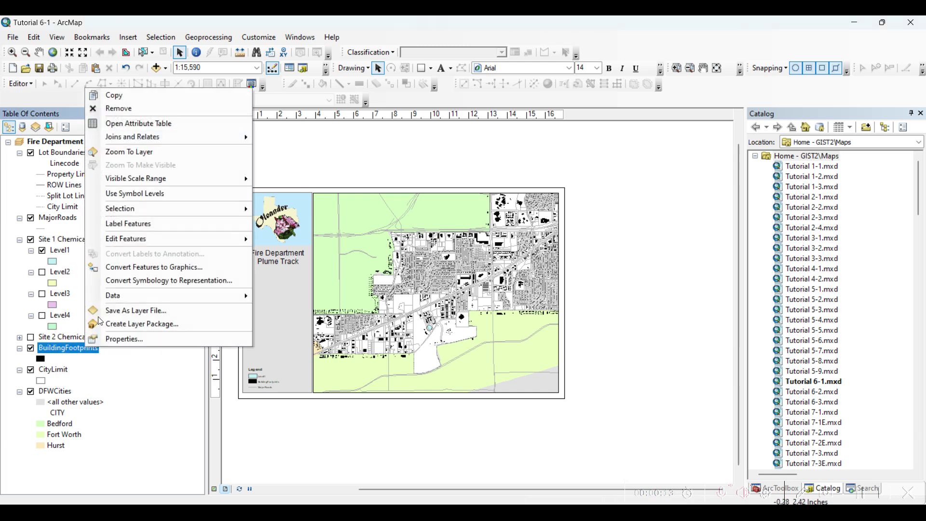
left_click(128, 125)
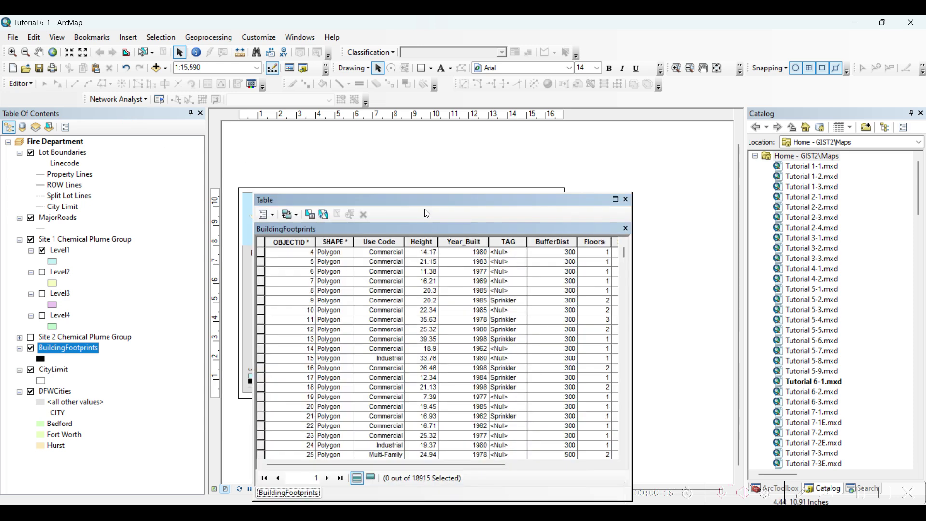
left_click_drag(419, 199, 388, 88)
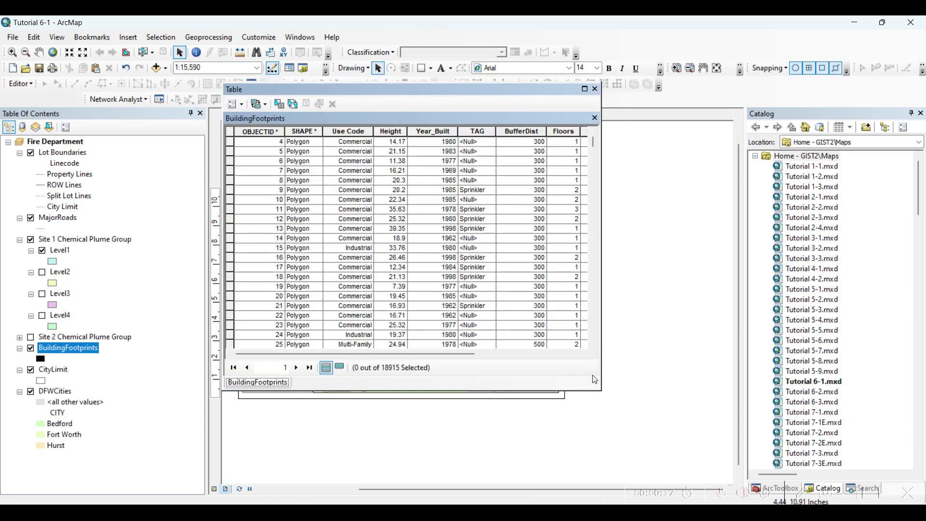
left_click_drag(595, 379, 880, 381)
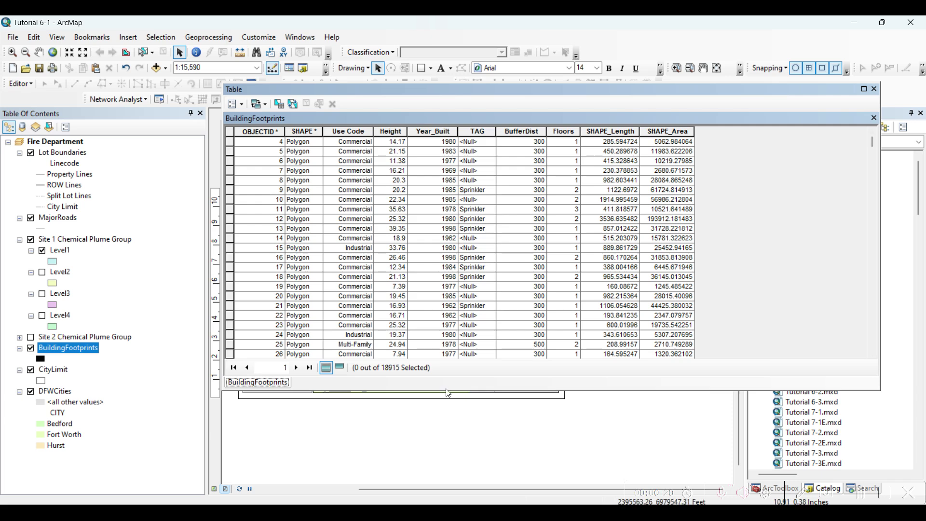
left_click_drag(440, 391, 426, 453)
scroll(348, 227, "down", 12)
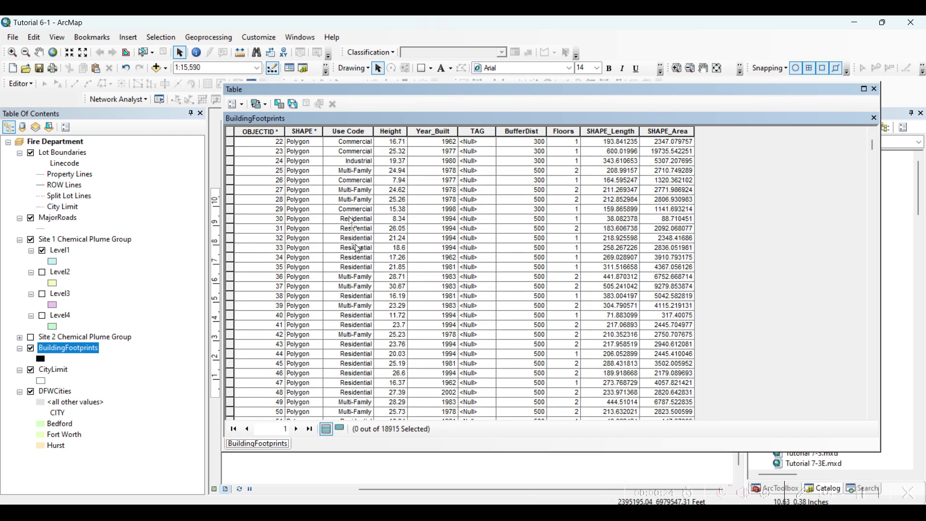
scroll(357, 249, "down", 8)
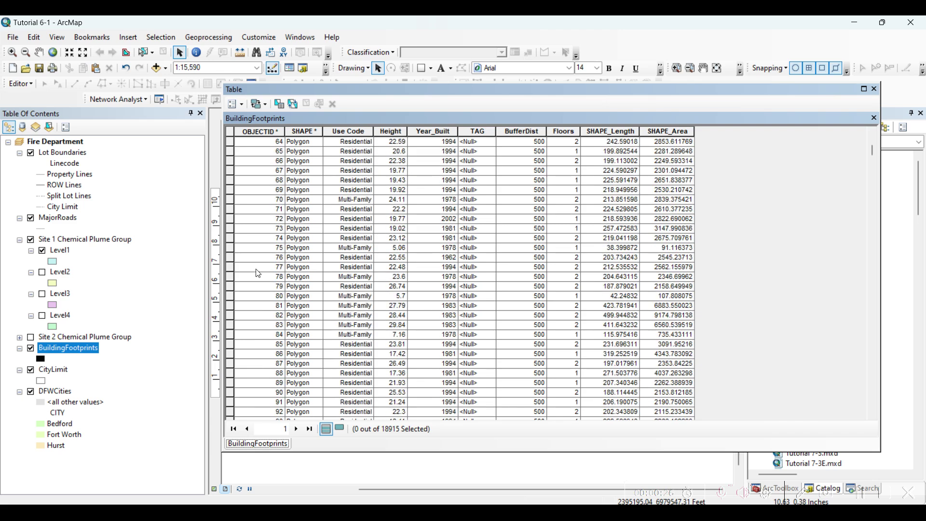
left_click(230, 260)
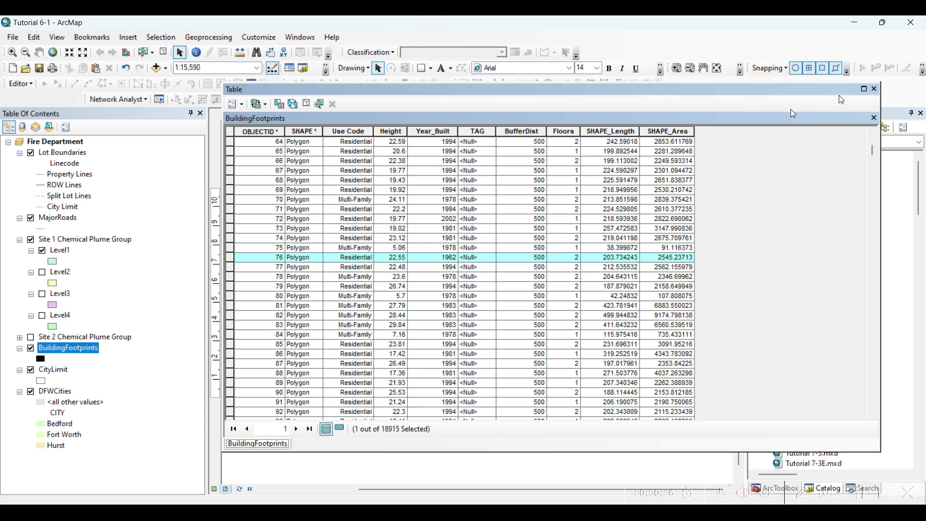
left_click(874, 89)
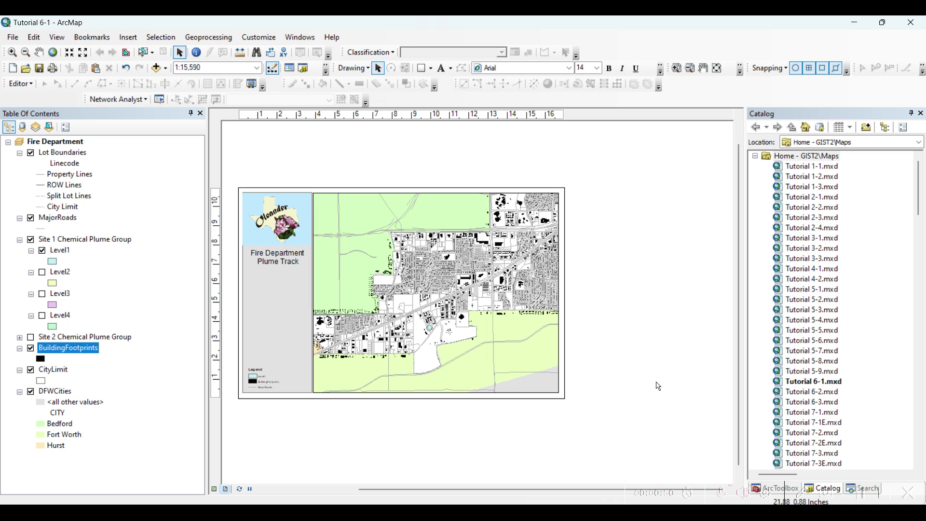
Step: Display the Level2, Level3 and Level4 plumes of the Site 1 Chemical Plume Group briefly and hide them again
left_click(65, 252)
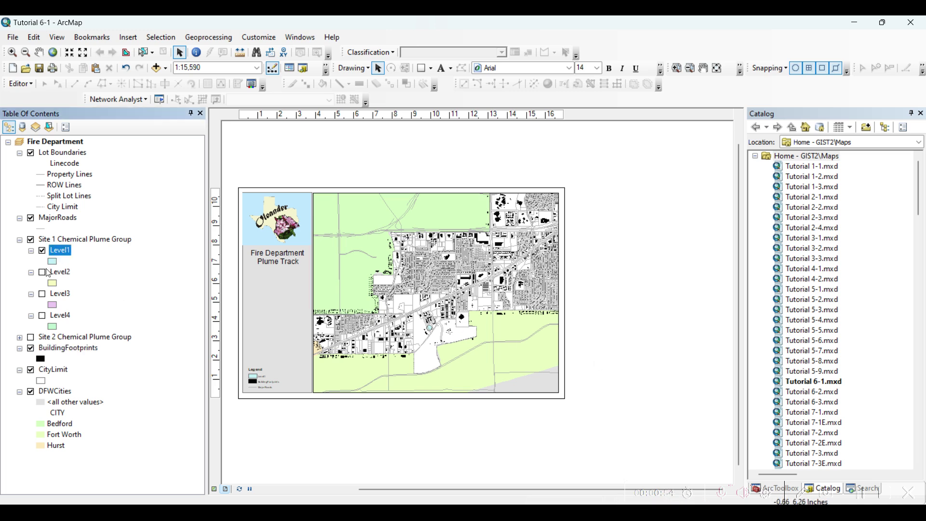
left_click(114, 243)
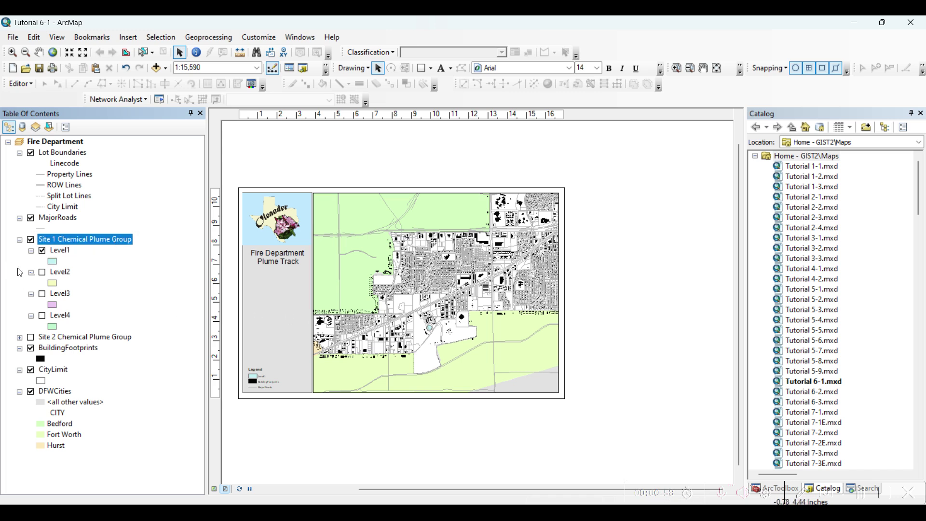
left_click(61, 251)
left_click(43, 274)
left_click(43, 296)
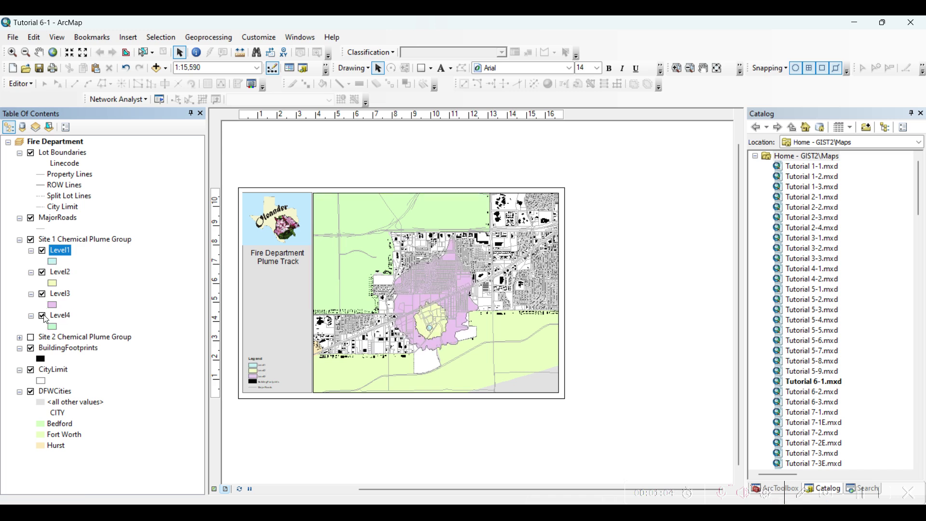
left_click(43, 318)
left_click(43, 296)
left_click(43, 274)
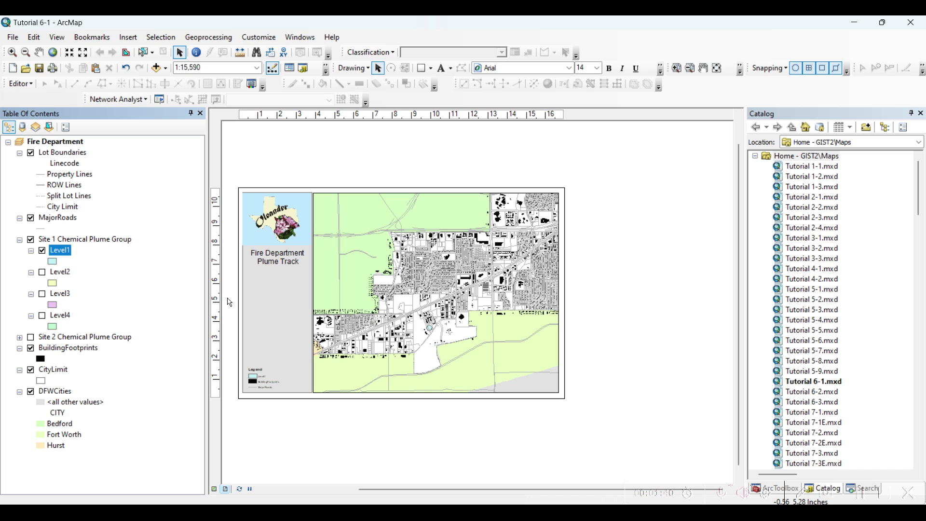
left_click(50, 251)
key("Return")
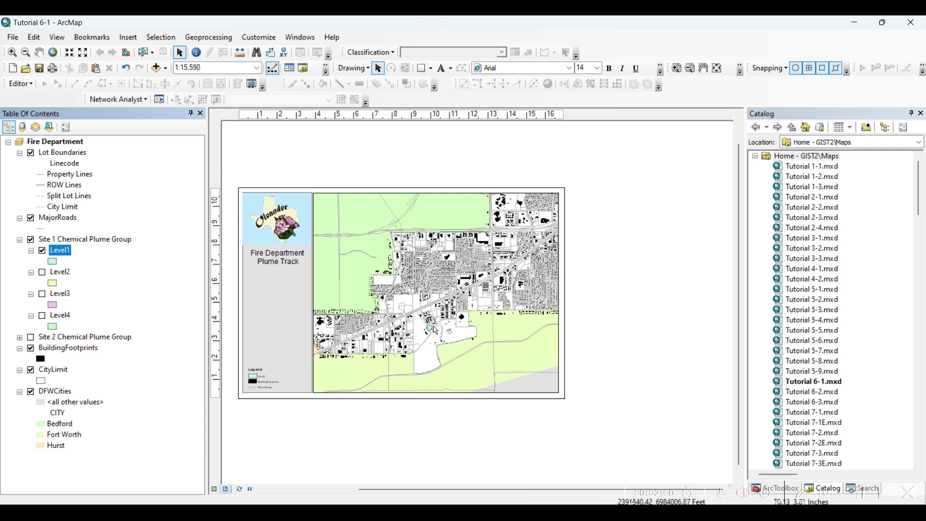
Step: Use Select By Location to select the BuildingFootprints features that intersect the Site 1 Level1 plume
left_click(12, 52)
left_click(450, 346)
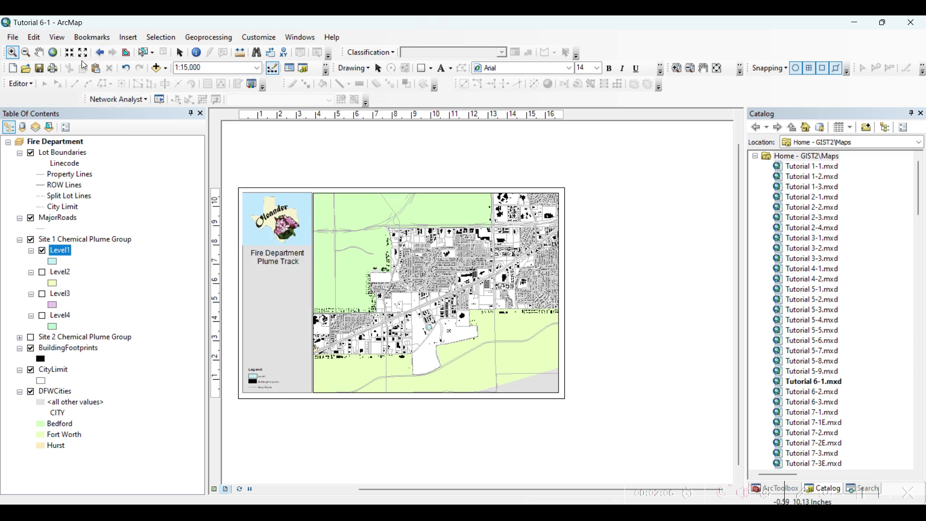
left_click(180, 52)
left_click(162, 36)
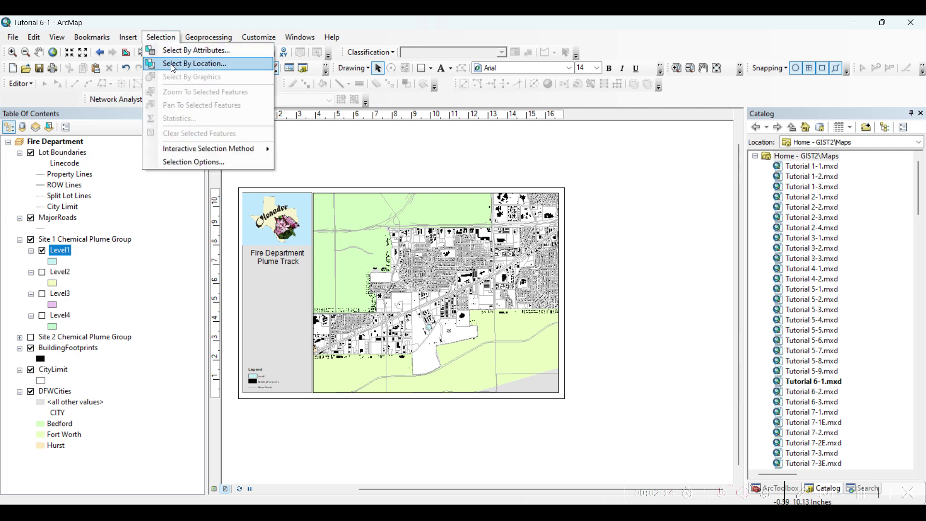
left_click(196, 63)
left_click_drag(145, 39, 702, 76)
scroll(629, 223, "down", 1)
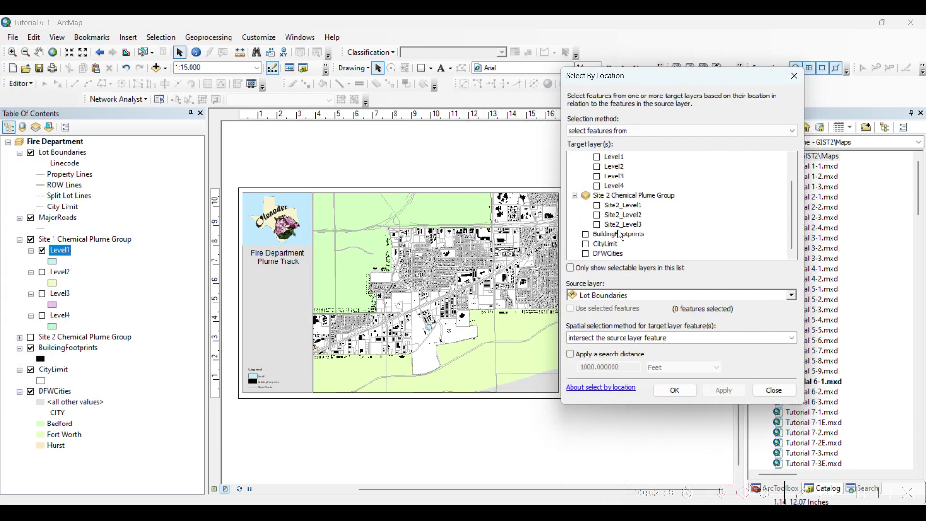
left_click(617, 237)
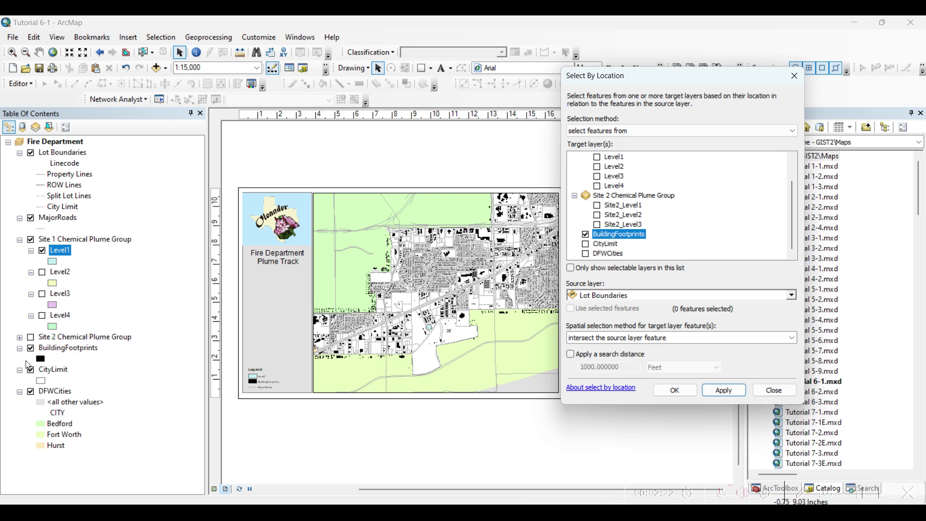
left_click(617, 296)
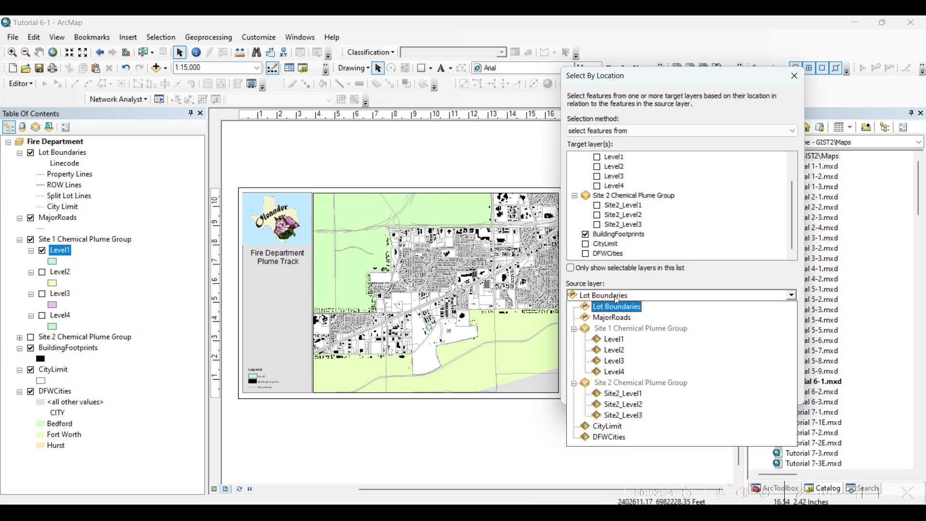
left_click(617, 342)
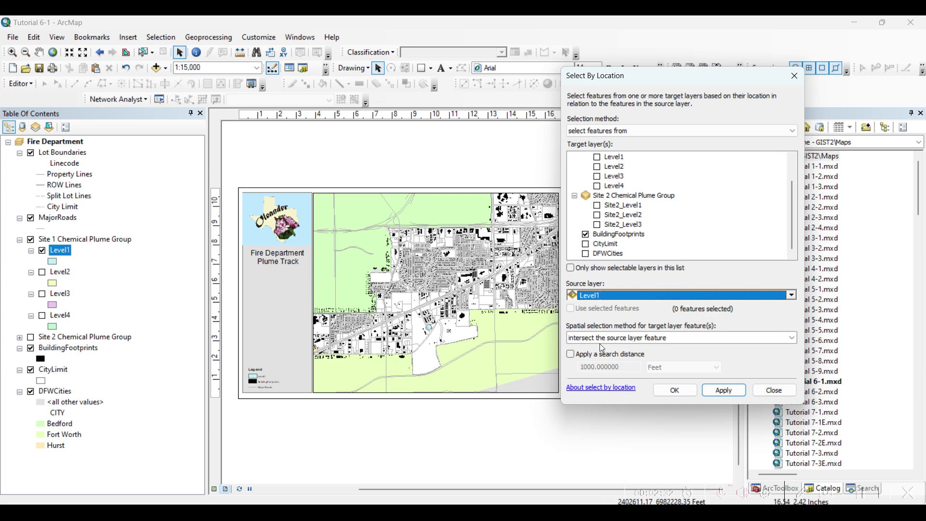
left_click(677, 391)
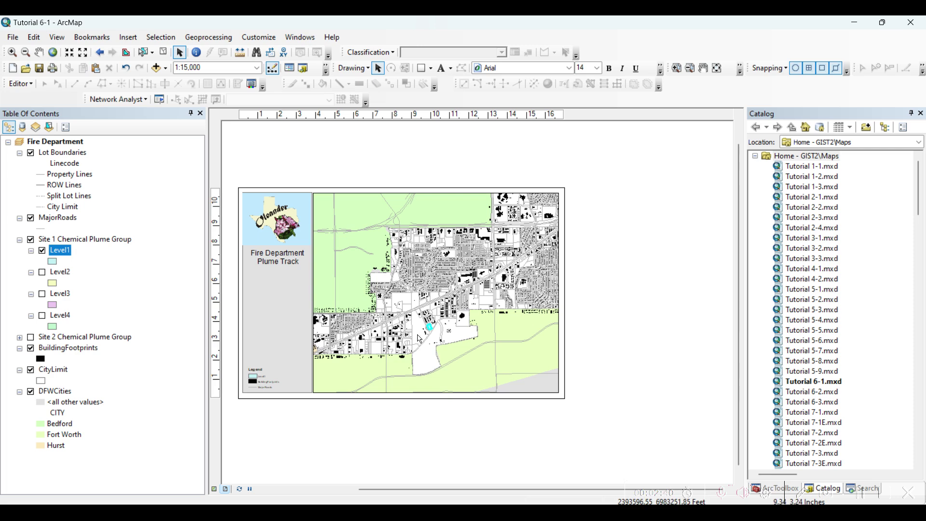
Step: Set the transparency of the Site 1 Level1 plume layer to 20%
left_click(12, 52)
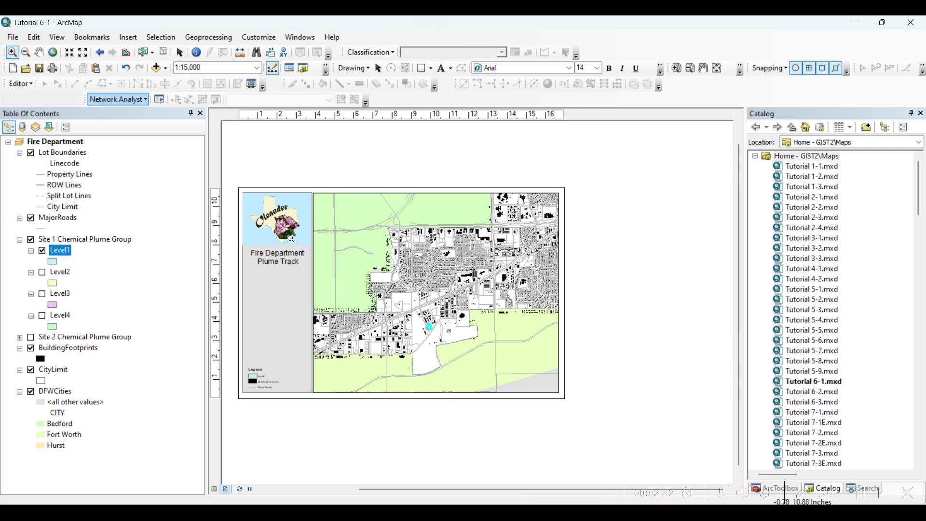
left_click(437, 331)
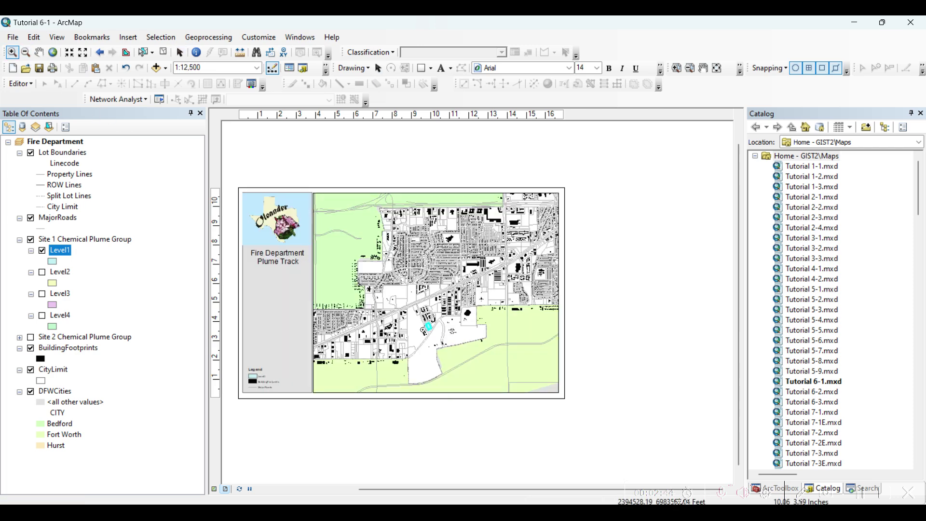
left_click(423, 330)
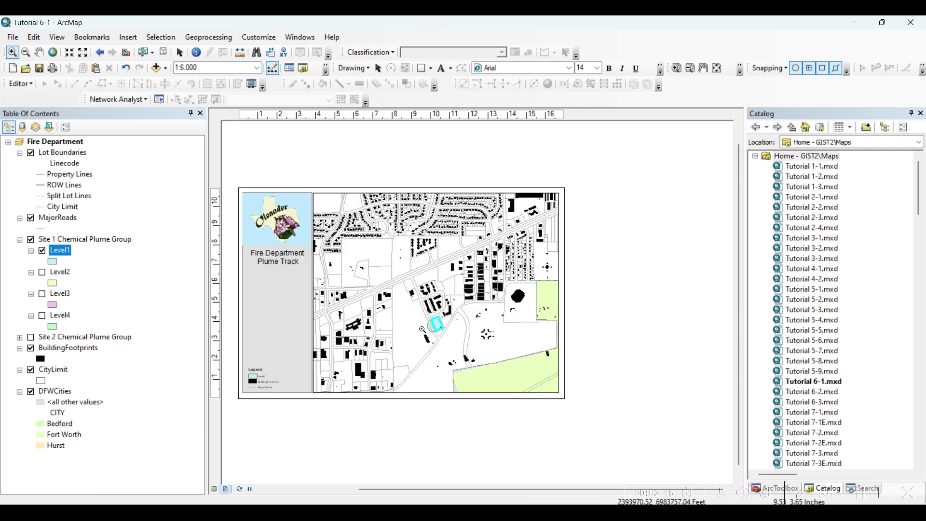
scroll(422, 330, "down", 1)
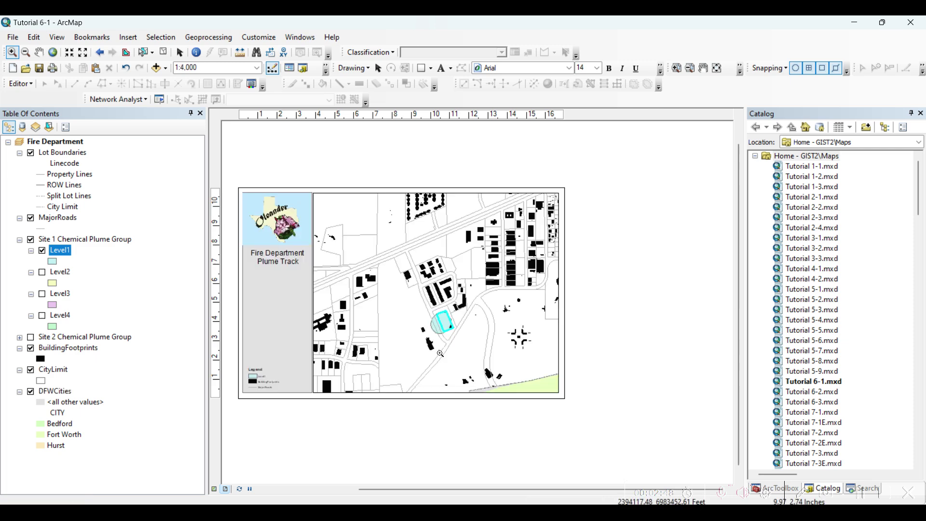
left_click(180, 53)
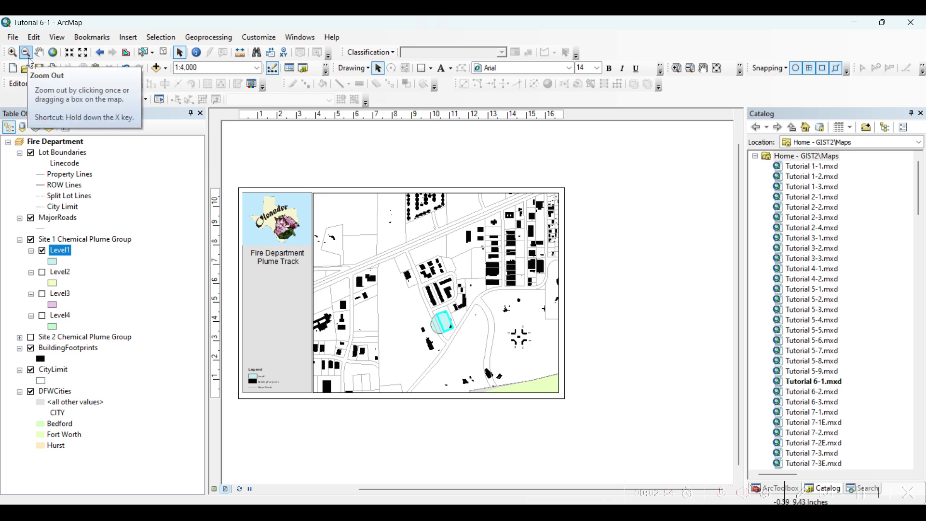
right_click(64, 251)
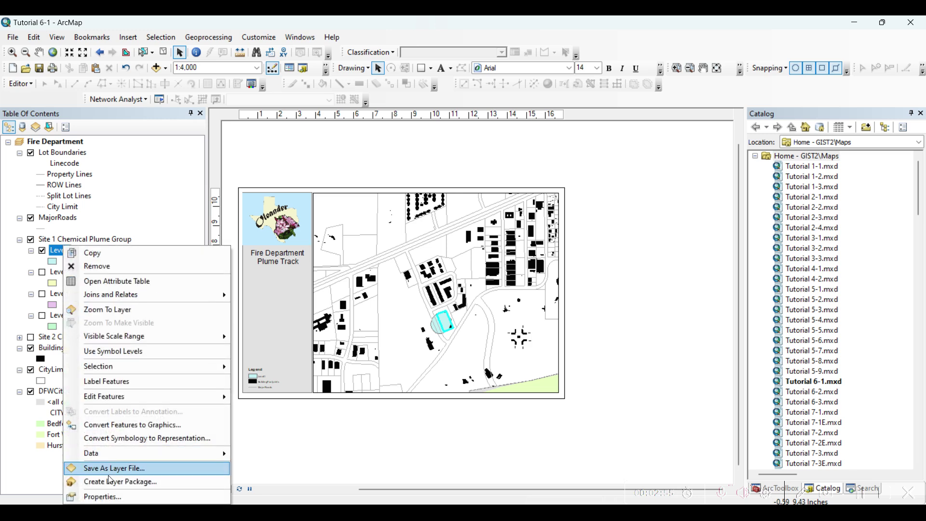
left_click(120, 468)
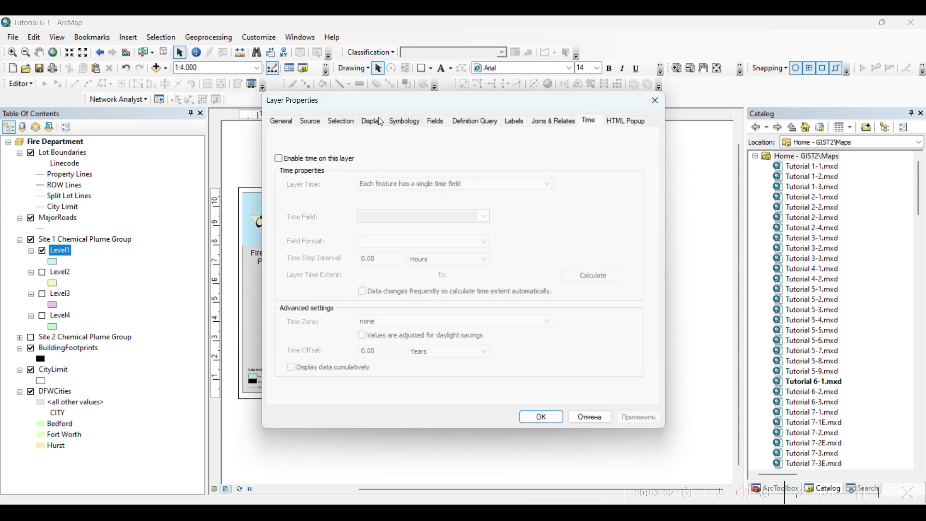
left_click(372, 122)
double_click(365, 150)
type("20")
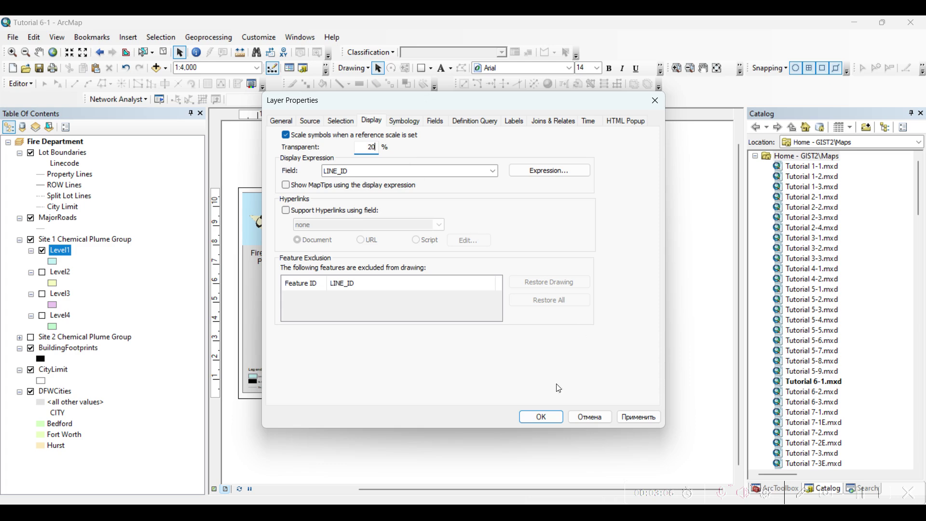
left_click(535, 418)
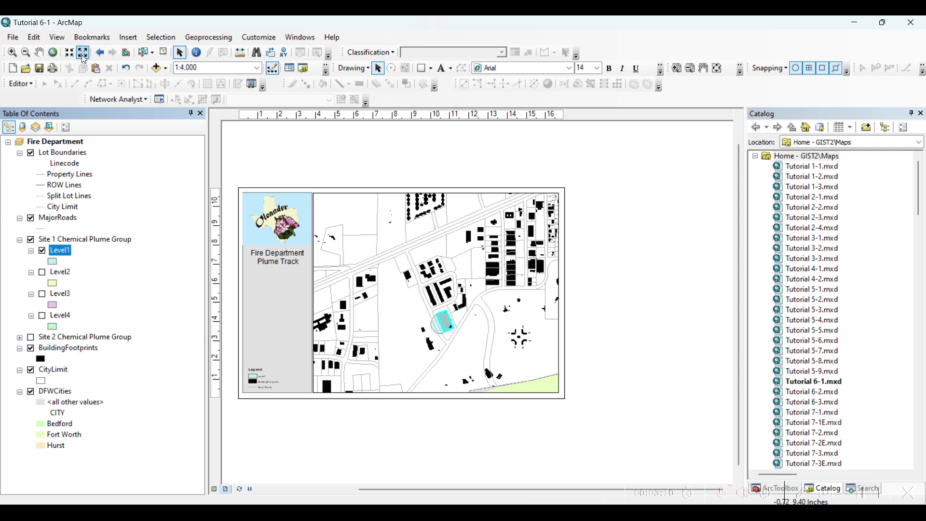
Step: Make the Level2 plume visible in the Site 1 Chemical Plume Group and hide Level1
left_click(27, 53)
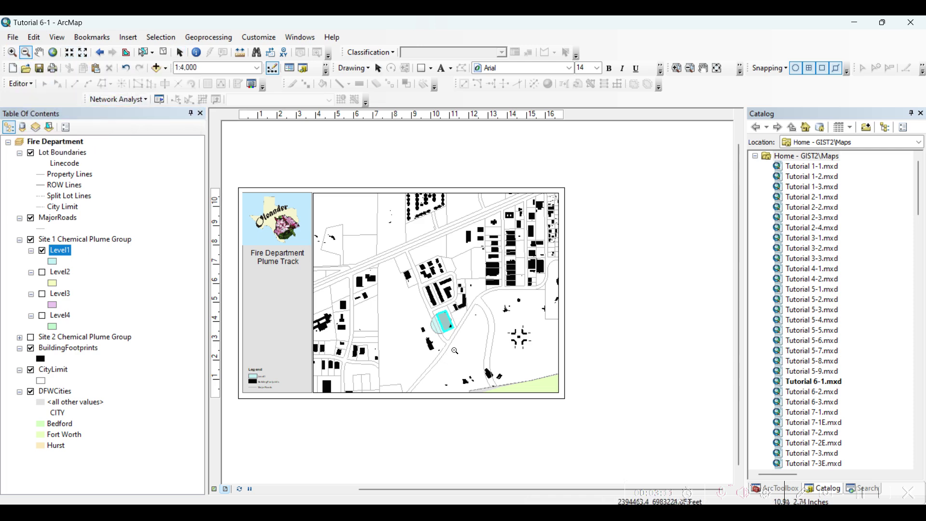
left_click(418, 318)
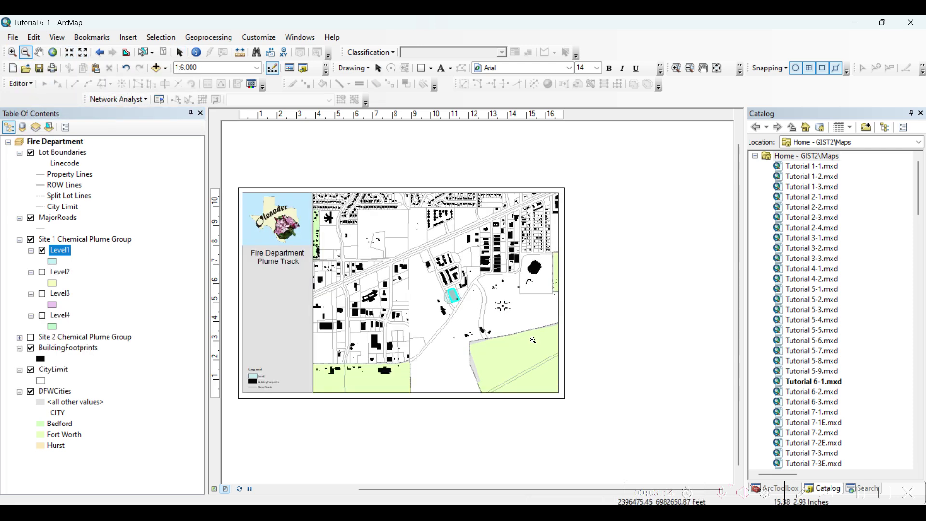
left_click(468, 306)
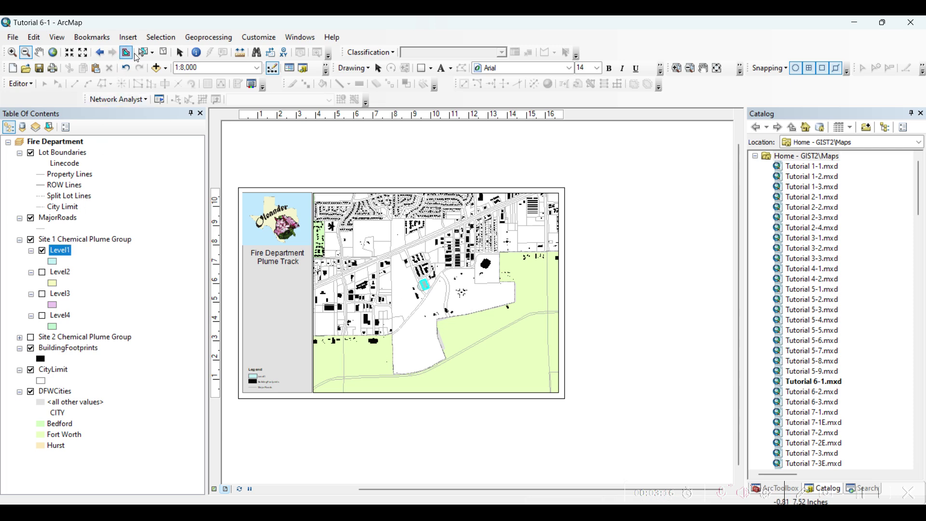
left_click(42, 273)
left_click(42, 251)
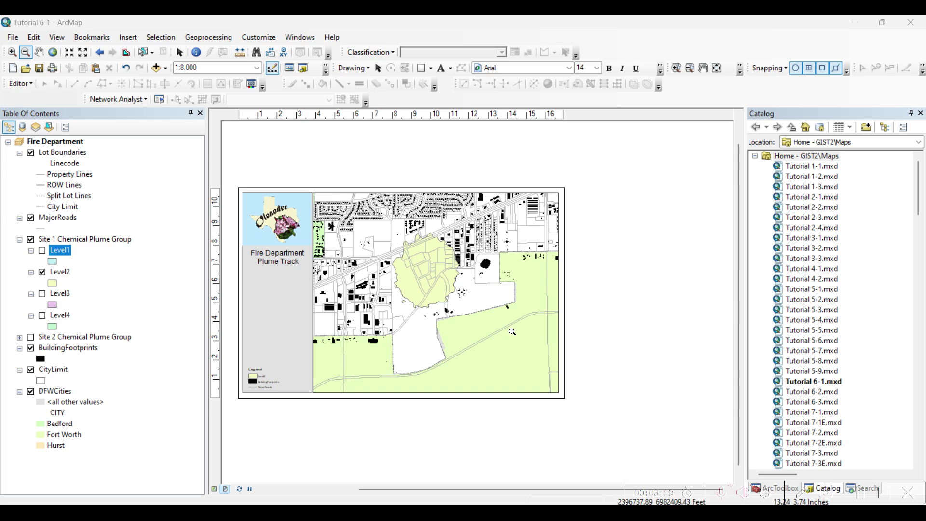
Step: Use Select By Location to select the BuildingFootprints features that intersect the Site 1 Level2 plume
left_click(159, 38)
left_click(173, 65)
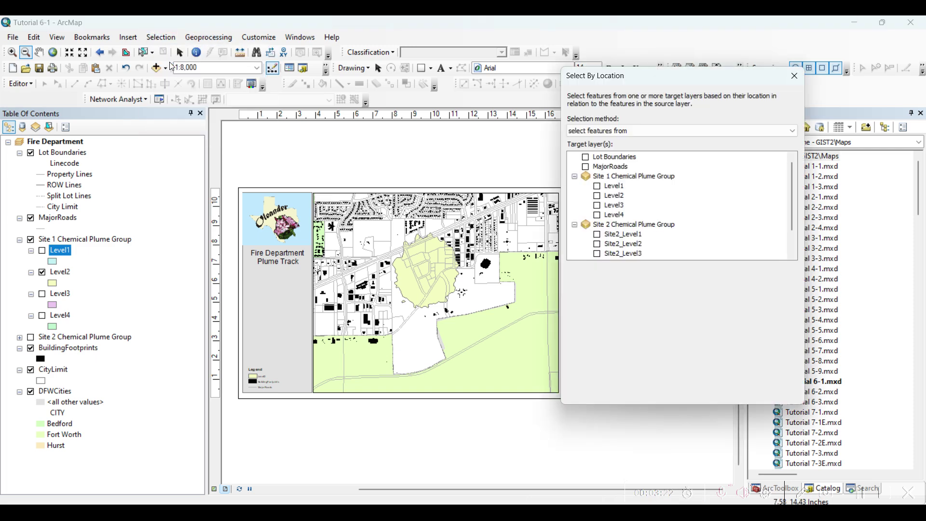
scroll(657, 235, "down", 1)
left_click(606, 238)
left_click(696, 297)
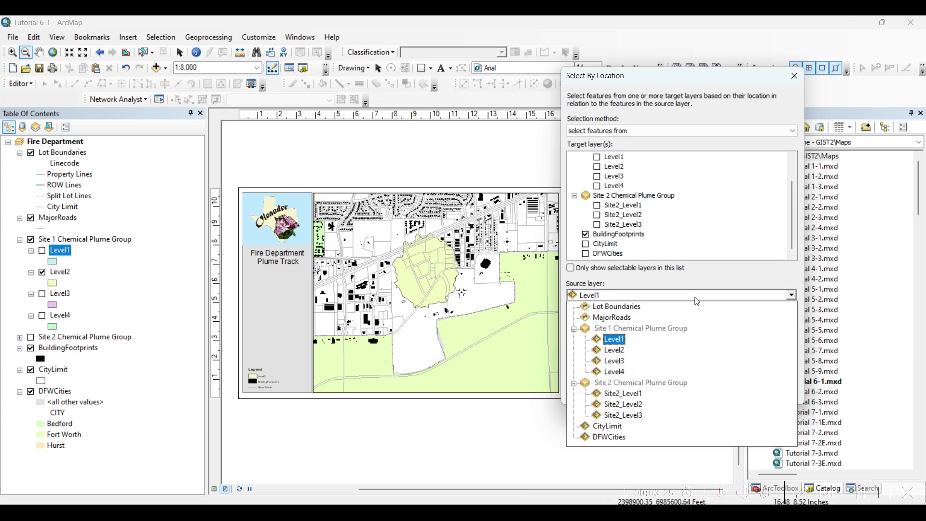
left_click(617, 350)
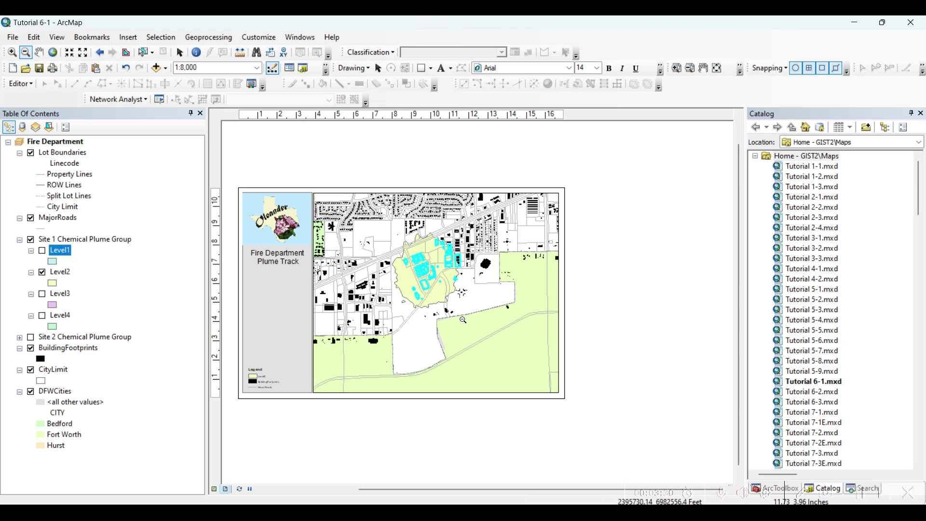
Step: Review only the selected records in the BuildingFootprints attribute table, and close the table
right_click(54, 354)
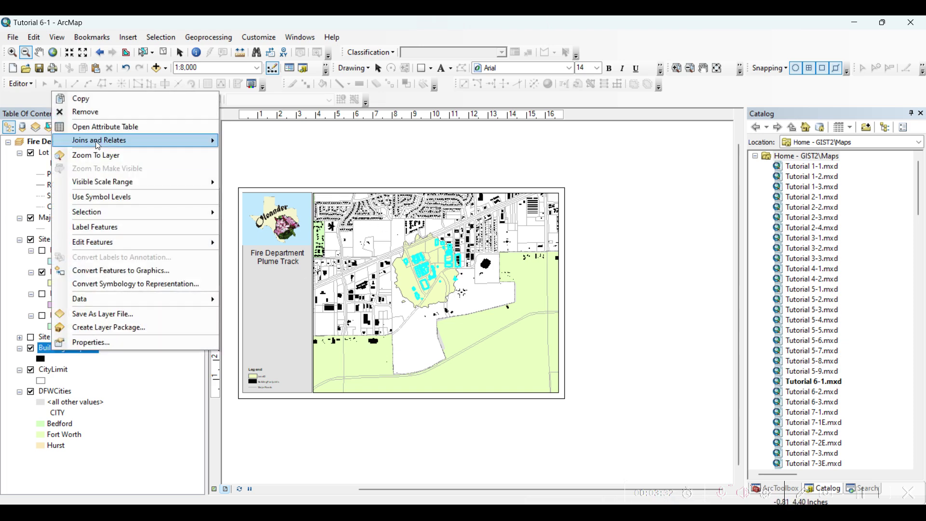
left_click(97, 129)
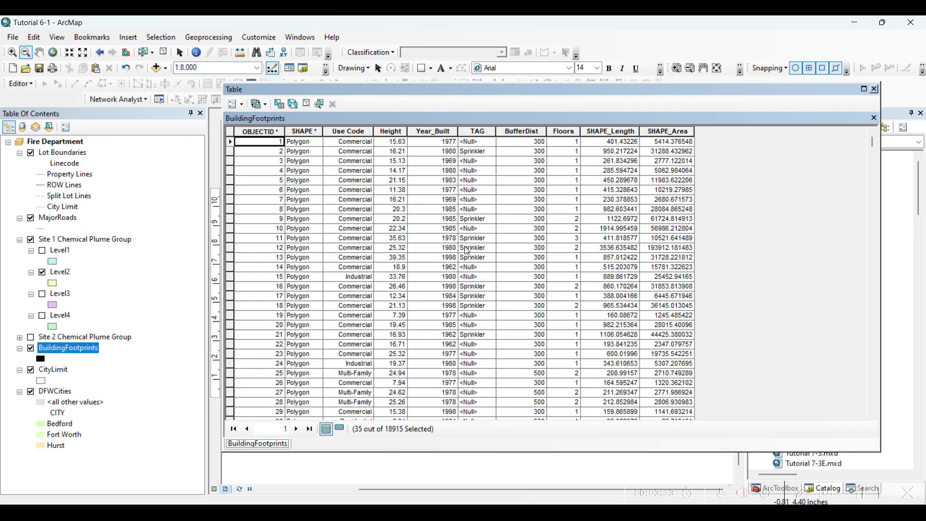
left_click(340, 430)
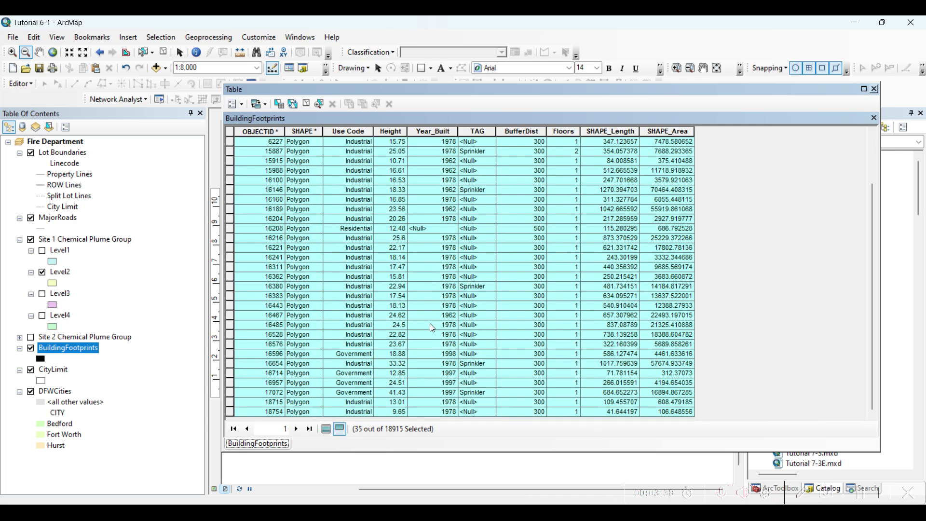
scroll(430, 323, "down", 2)
scroll(430, 323, "up", 2)
left_click(874, 89)
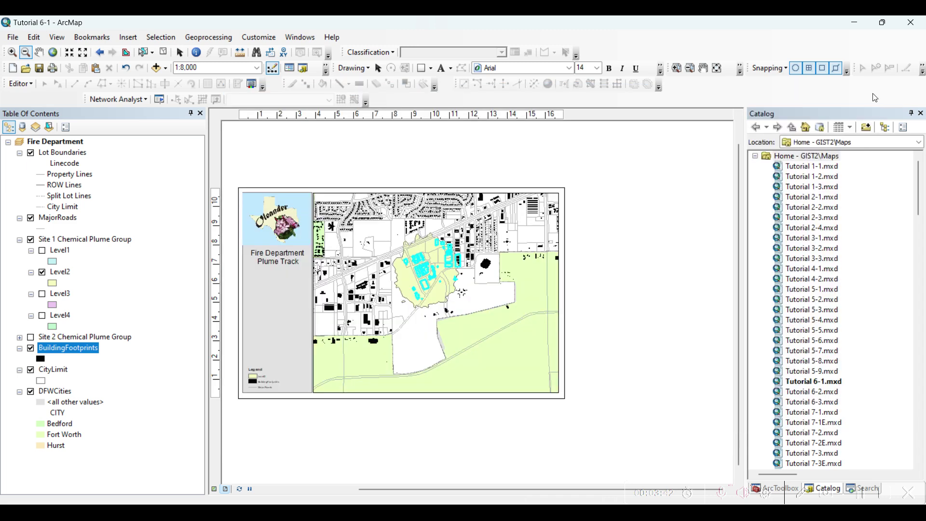
Step: Clear the building selection and display the Site 1 Level3 plume in place of Level2, with the map at 1:10,000
left_click(162, 56)
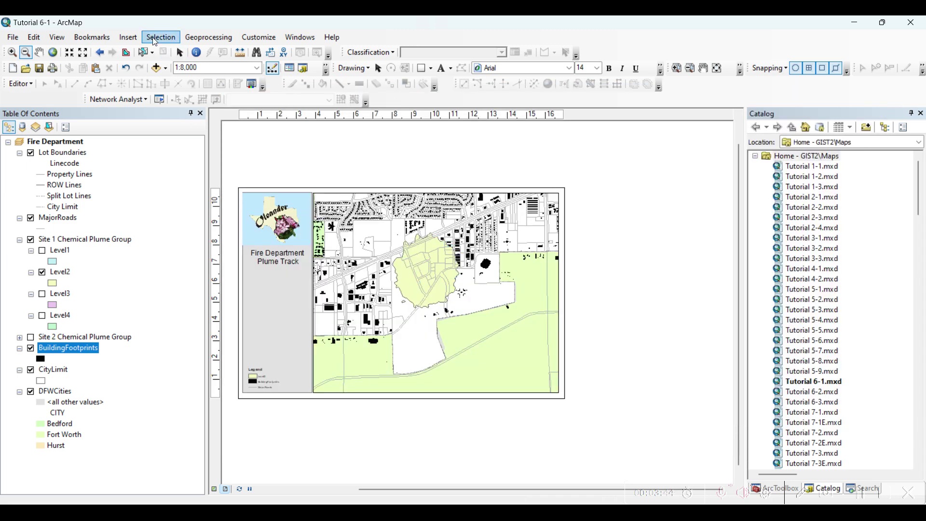
left_click(155, 38)
left_click(43, 294)
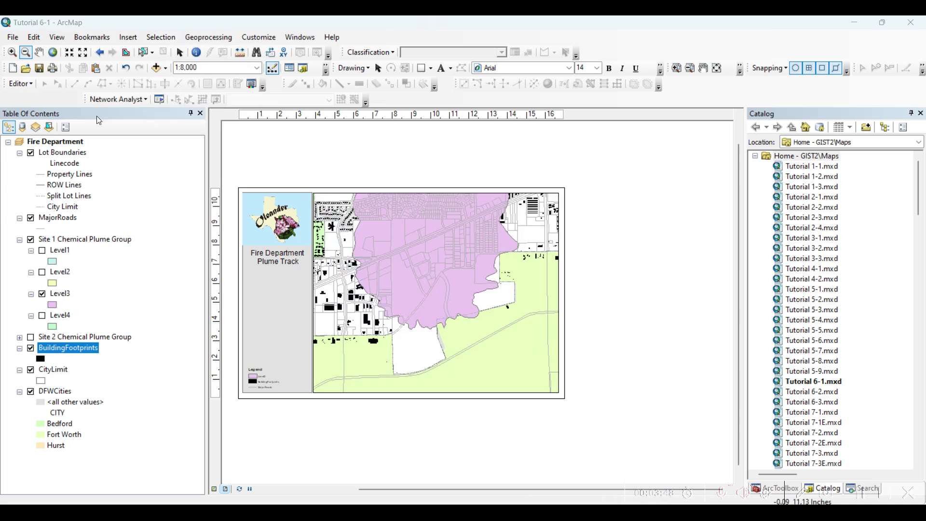
left_click(411, 242)
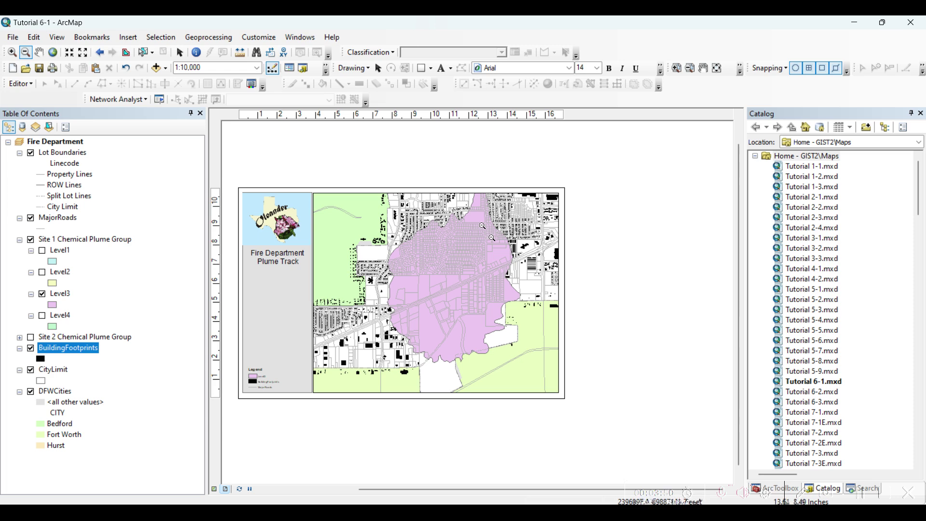
Step: Use Select By Location to select the BuildingFootprints features that intersect the Site 1 Level3 plume
left_click(161, 37)
left_click(187, 61)
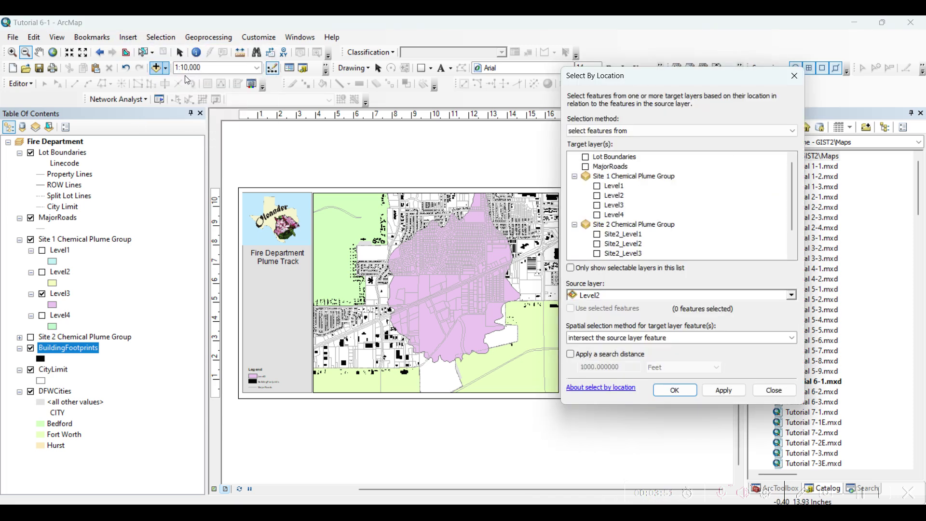
left_click(654, 296)
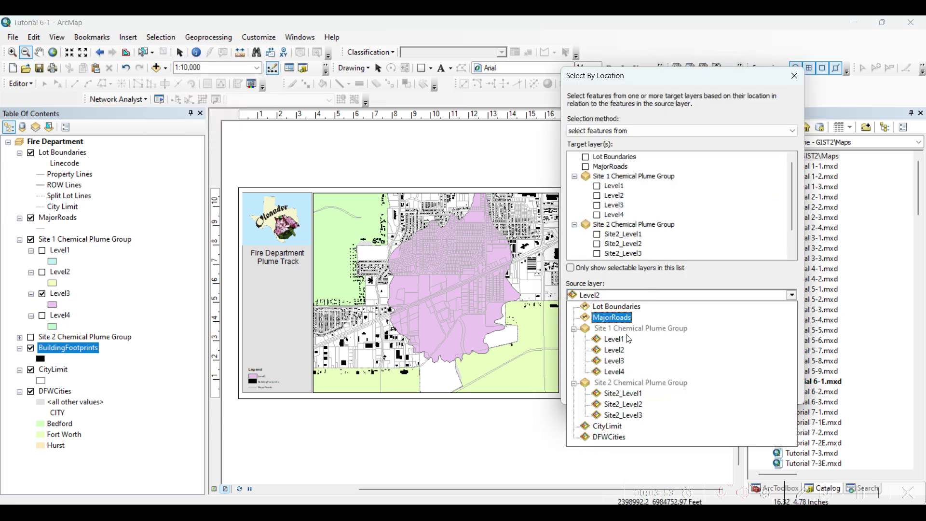
left_click(621, 363)
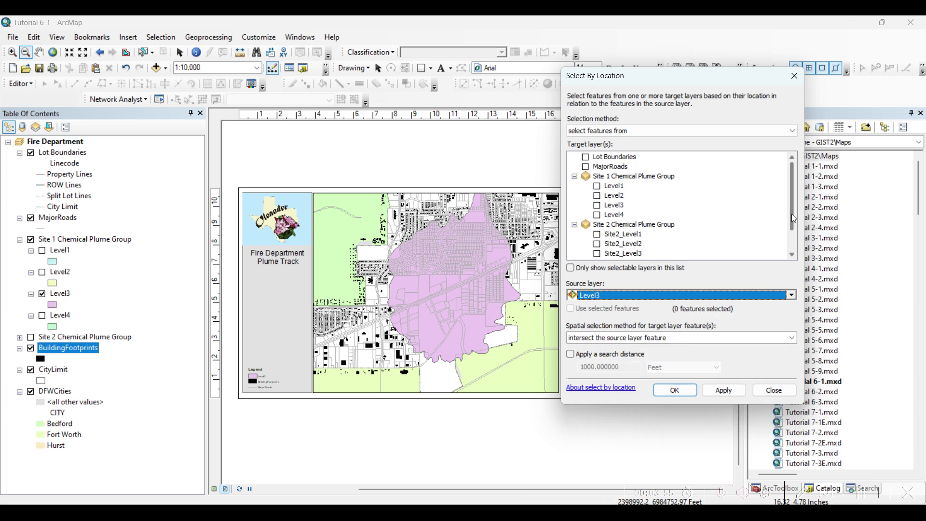
scroll(791, 213, "down", 1)
left_click(622, 235)
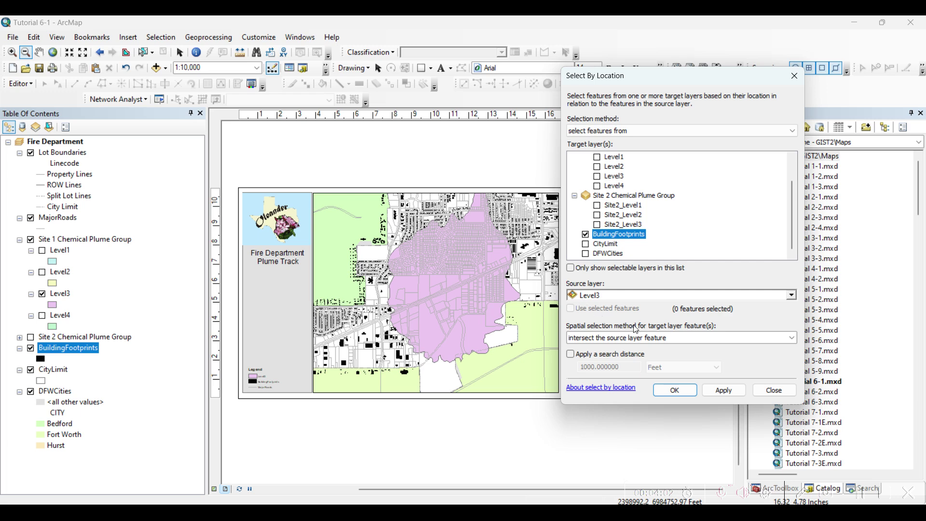
left_click(675, 390)
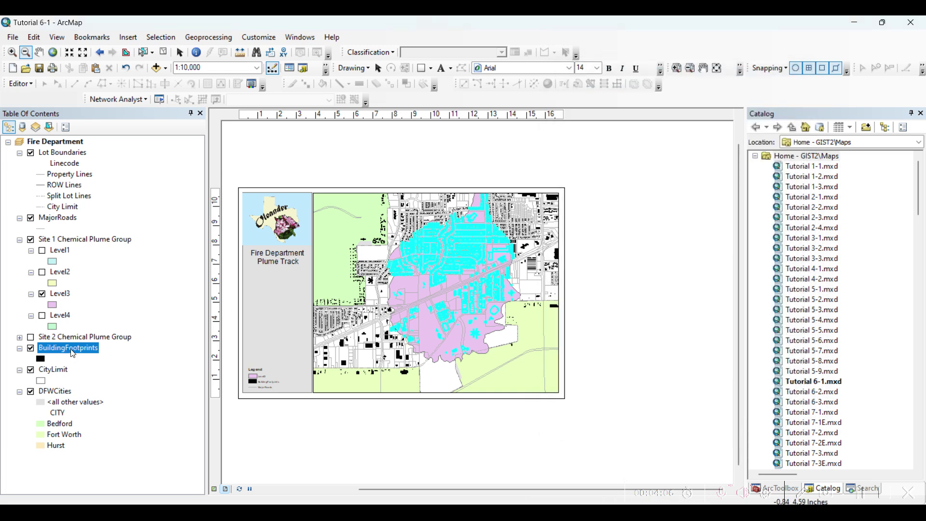
Step: Summarize the selected BuildingFootprints records by the Use Code field, add the result table to the map and open it
right_click(72, 349)
left_click(157, 125)
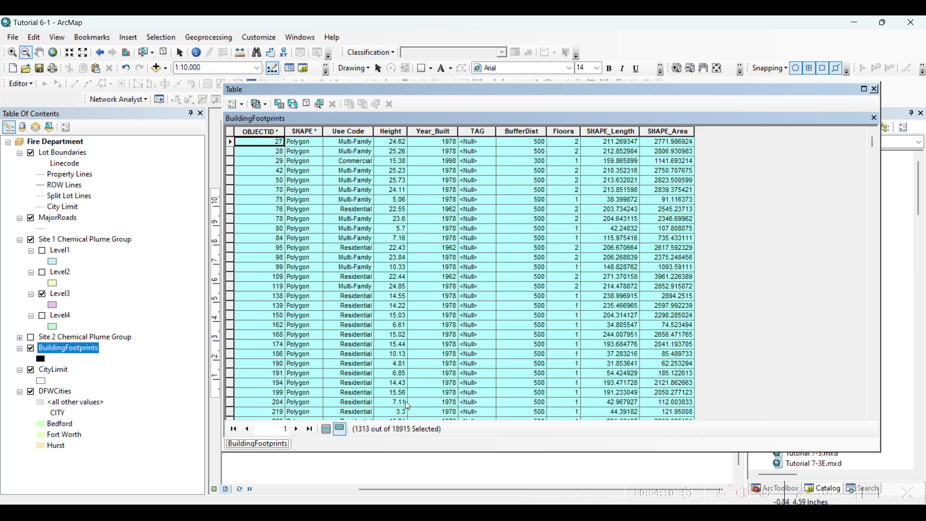
scroll(405, 401, "down", 13)
left_click(347, 132)
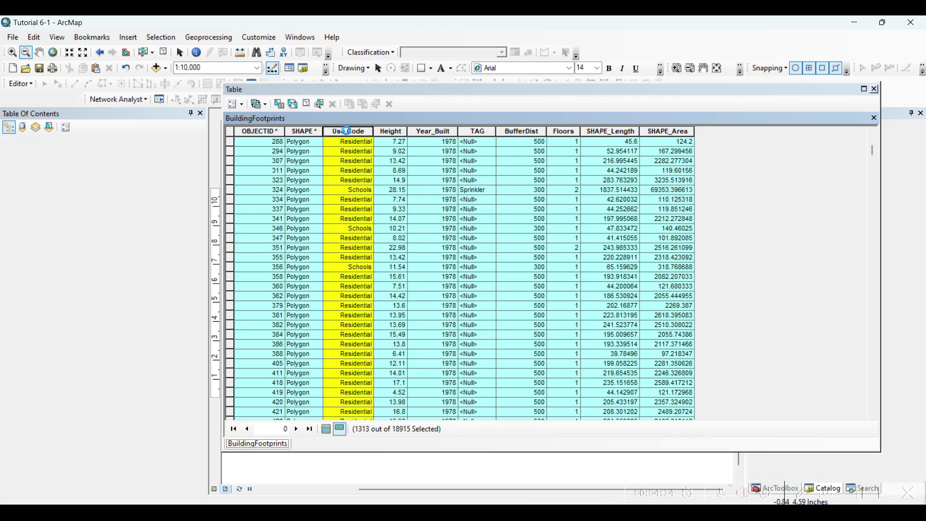
right_click(347, 131)
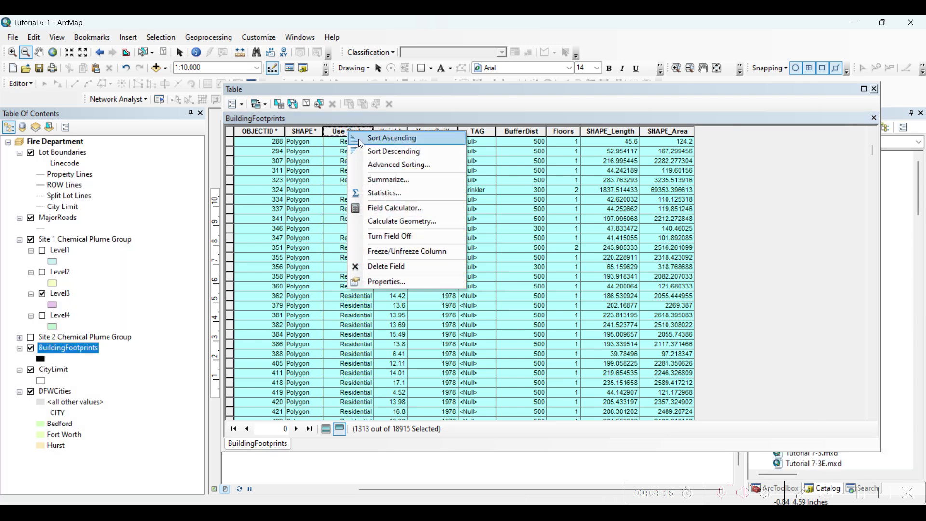
left_click(375, 182)
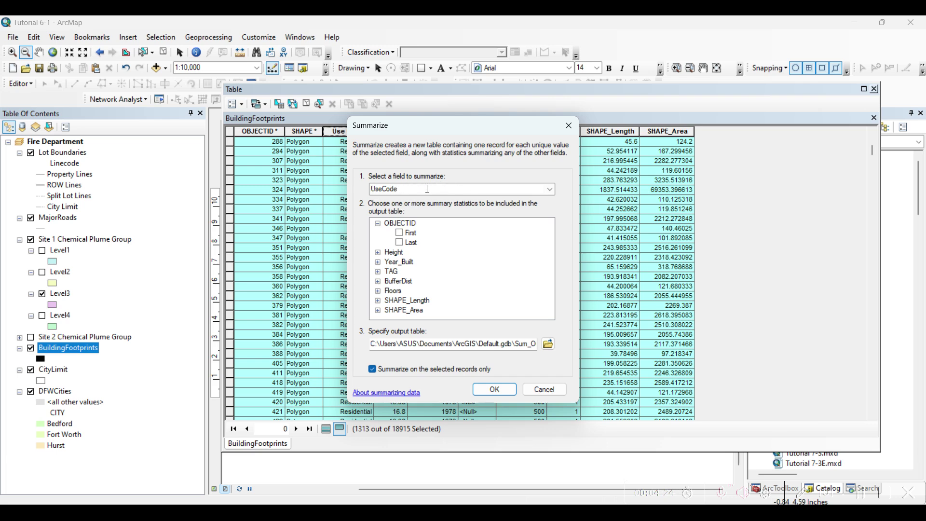
left_click(497, 388)
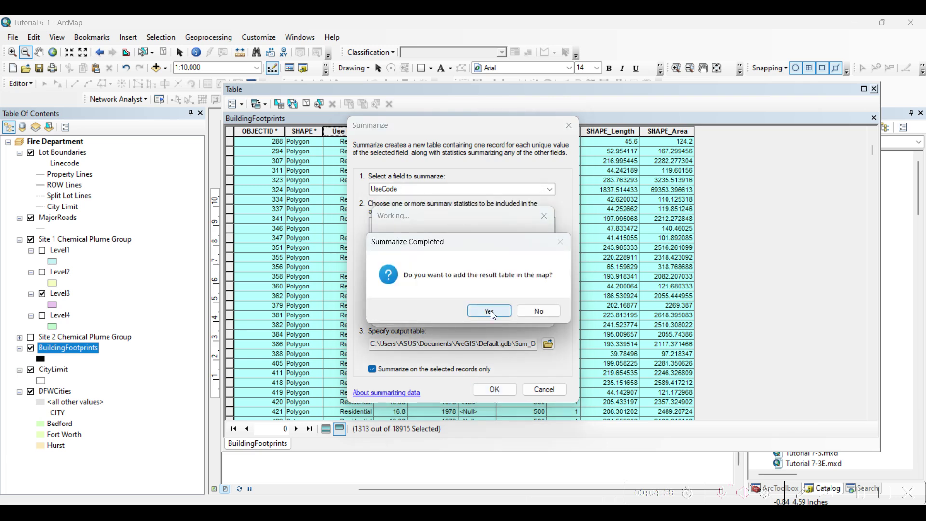
left_click(490, 312)
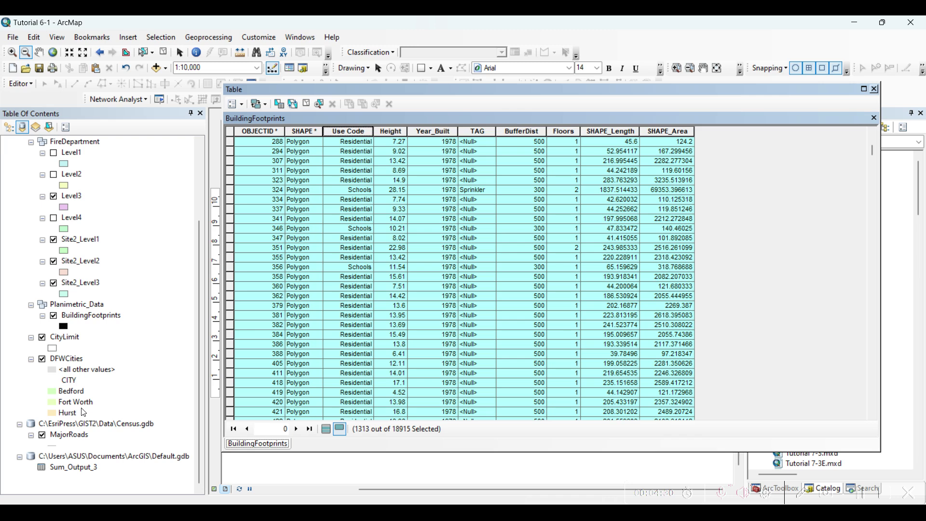
right_click(67, 466)
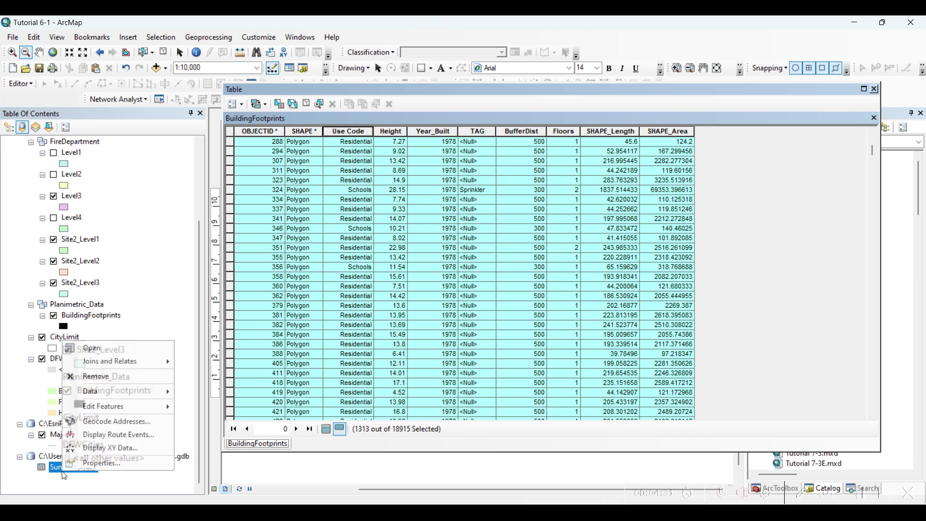
left_click(112, 350)
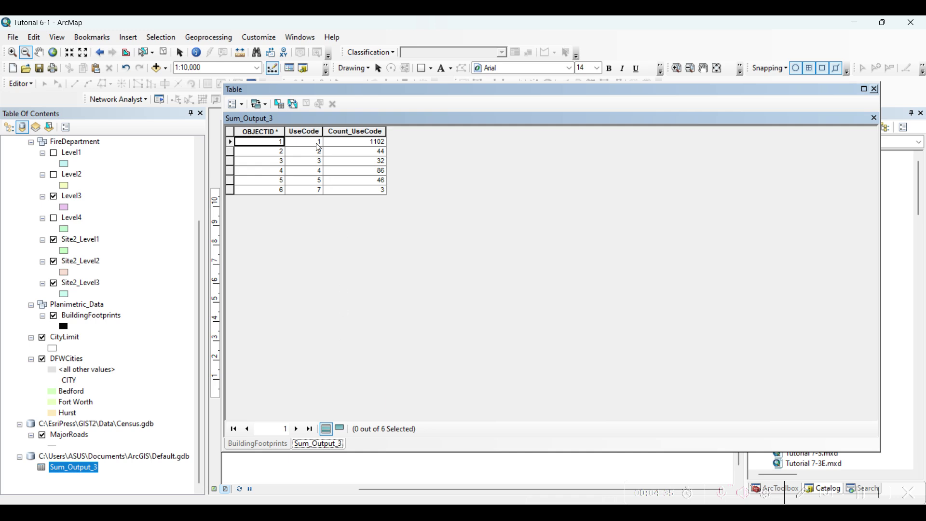
Step: List all unique Use Code values with their labels in the BuildingFootprints symbology properties, beside the summary table
left_click(9, 127)
right_click(71, 349)
left_click(126, 344)
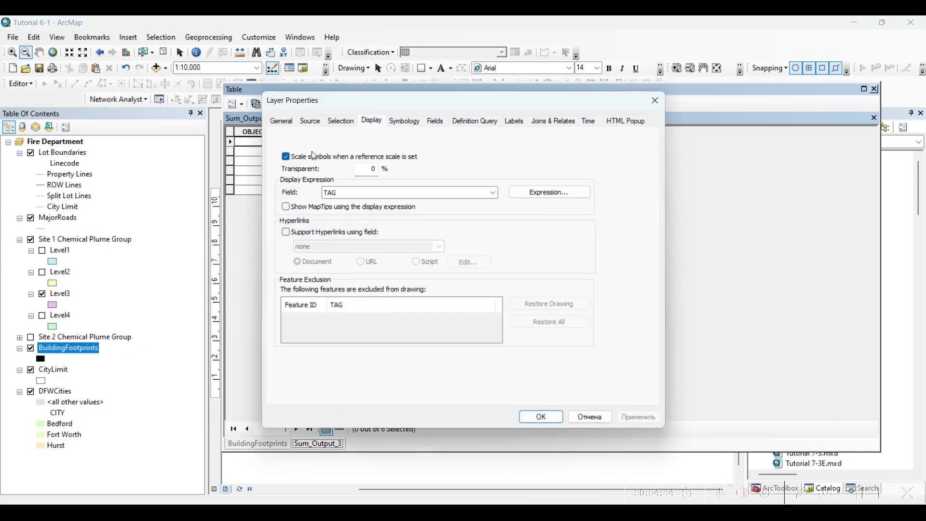
left_click_drag(383, 105, 711, 113)
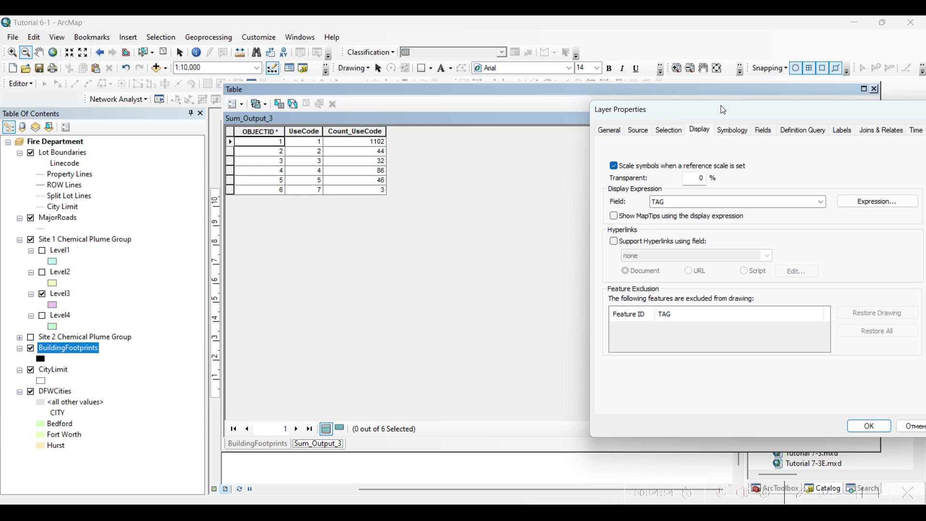
left_click_drag(724, 110, 578, 113)
left_click(576, 133)
left_click(473, 175)
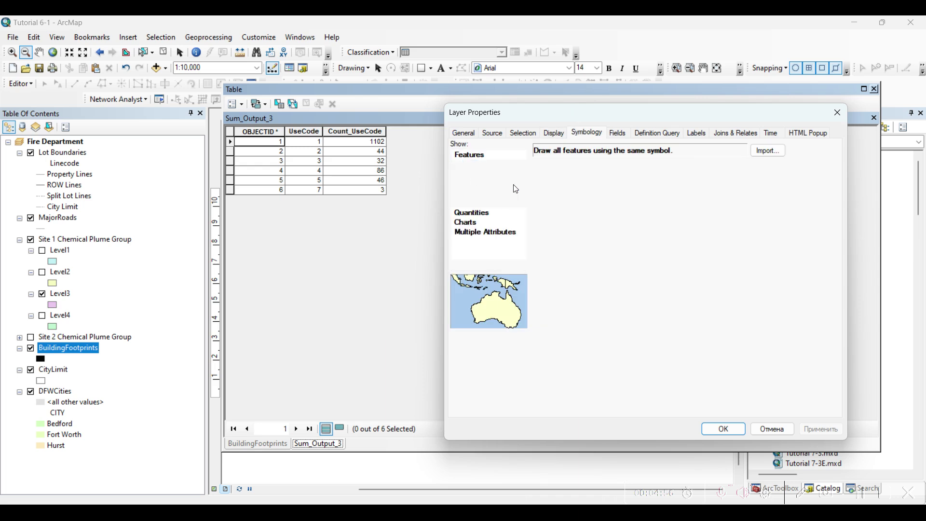
left_click(610, 176)
left_click(611, 176)
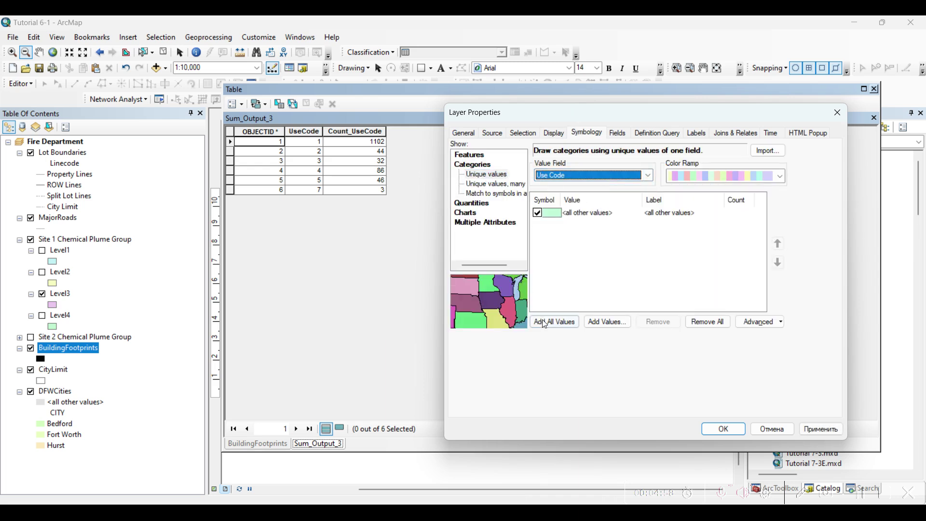
left_click(555, 322)
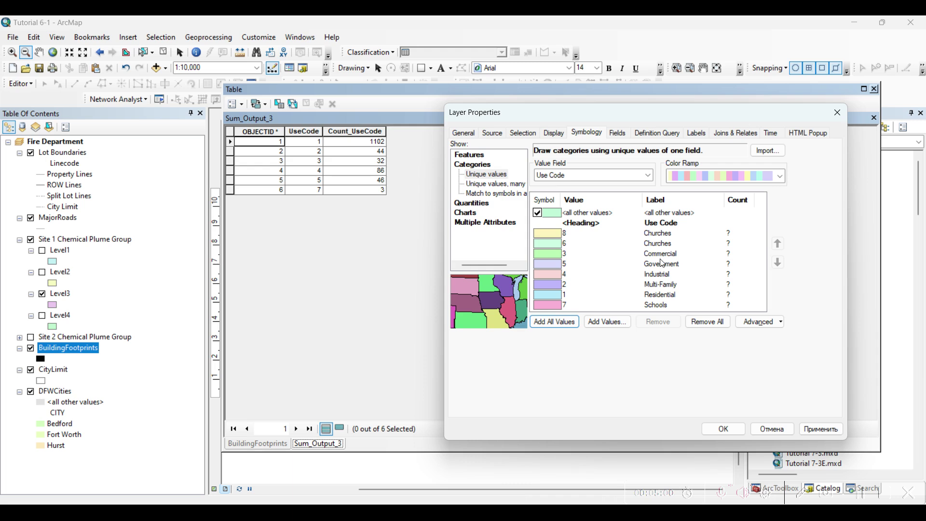
Step: Compare the use code labels with the codes in the summary table, and close the layer properties unapplied and the table
left_click(652, 299)
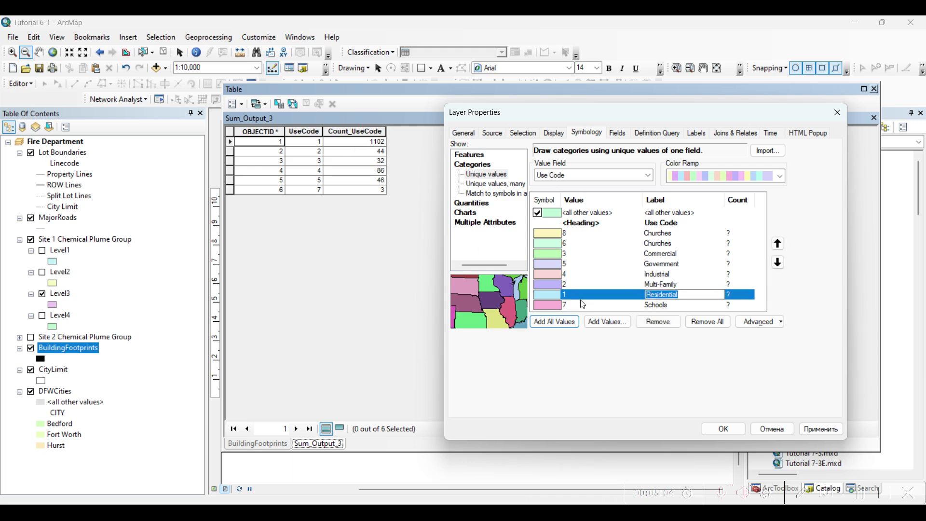
left_click(549, 283)
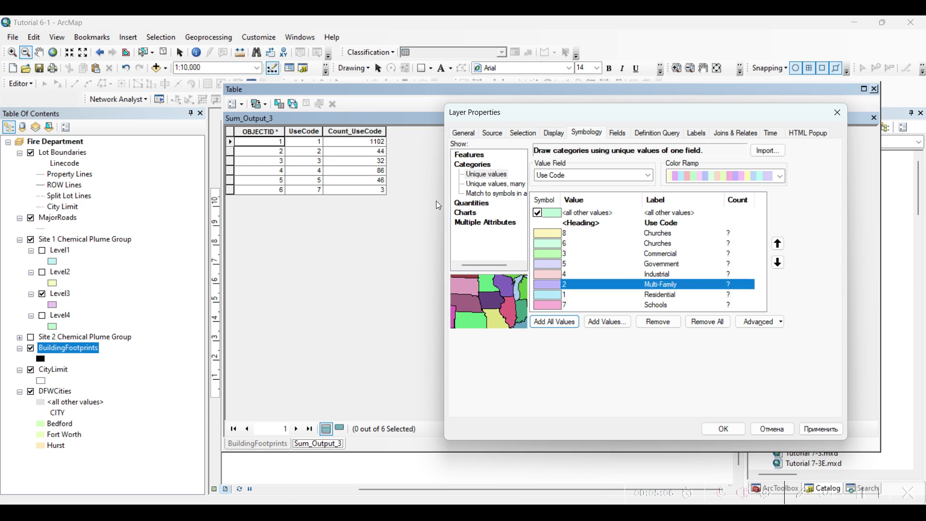
left_click(553, 255)
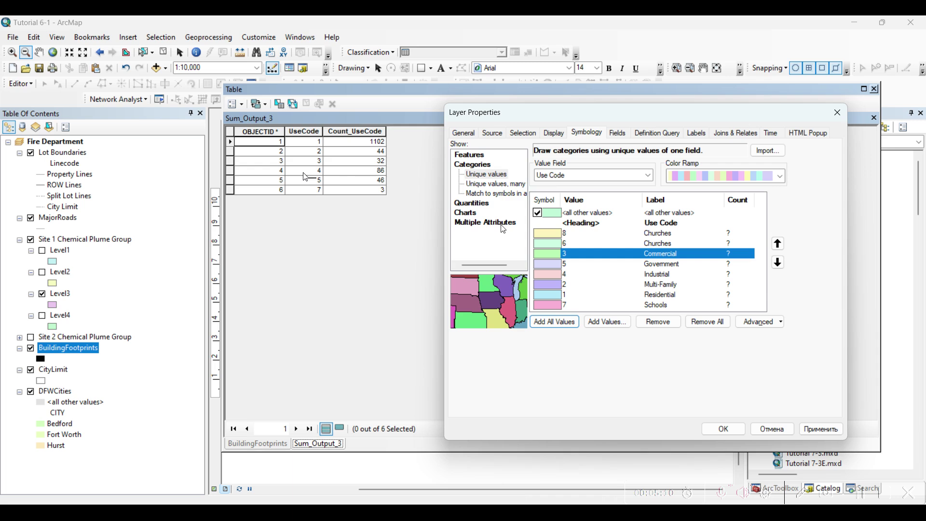
left_click(548, 275)
left_click(837, 116)
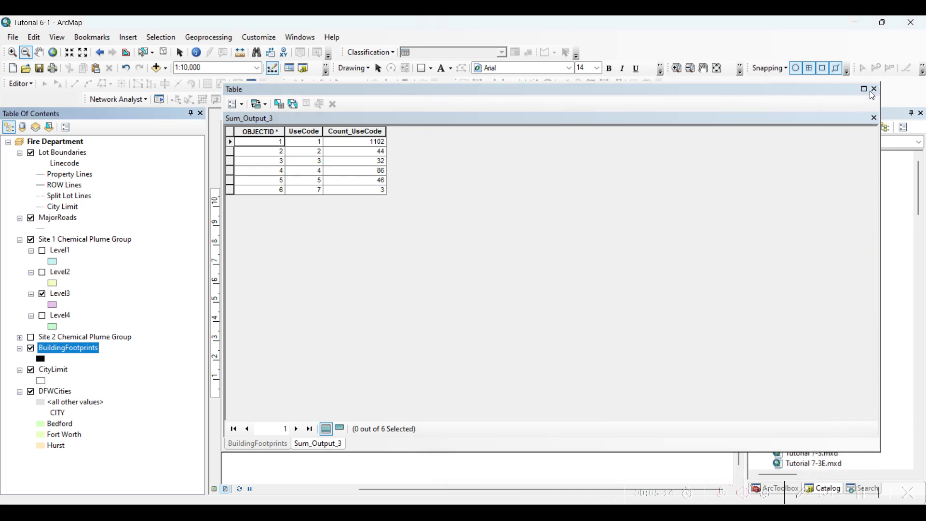
left_click(875, 89)
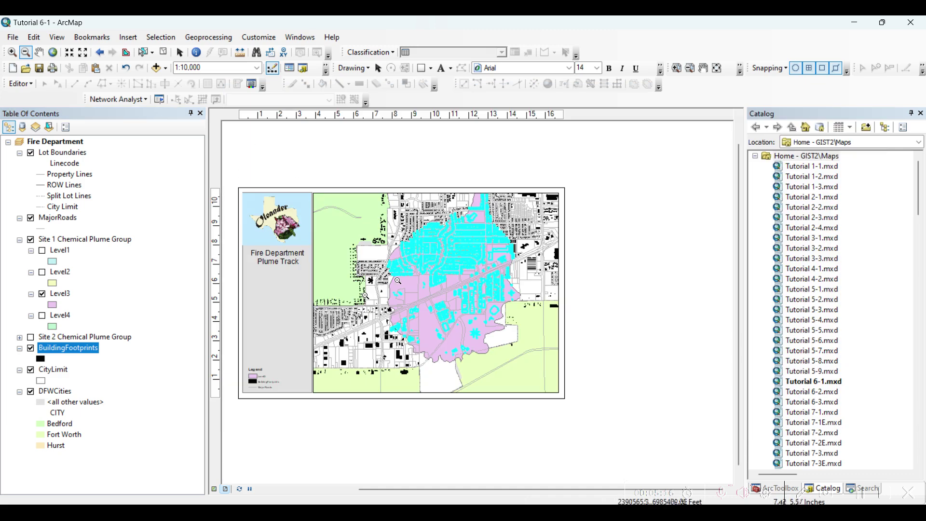
Step: Clear the selection of buildings inside the Site 1 Level3 plume
left_click(164, 52)
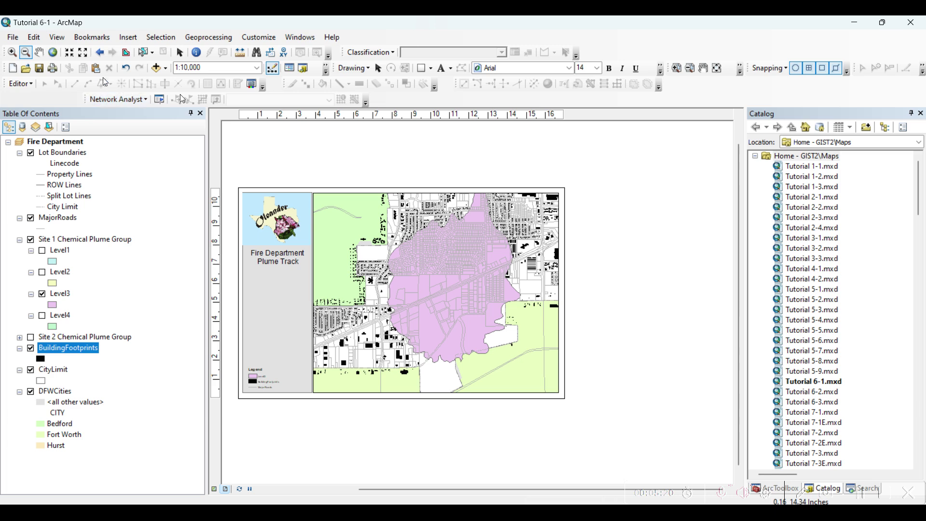
left_click(46, 56)
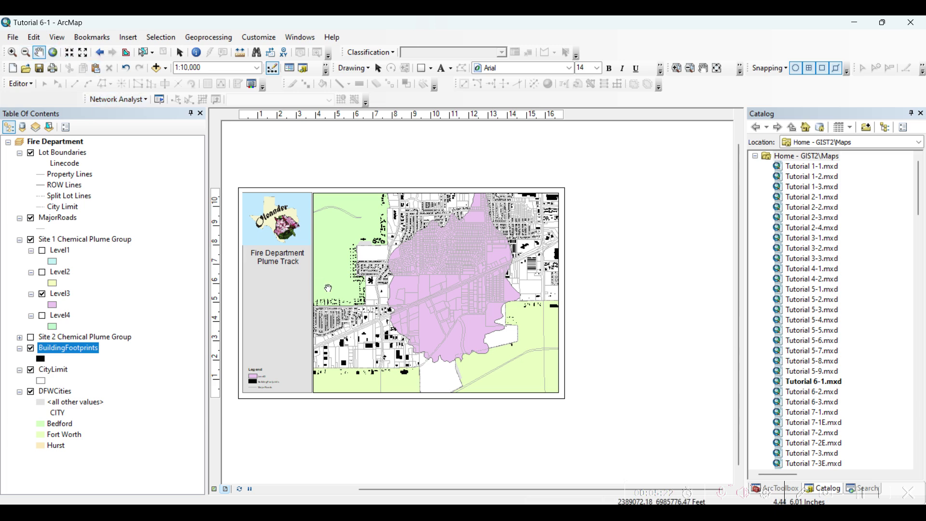
left_click(162, 38)
left_click(208, 64)
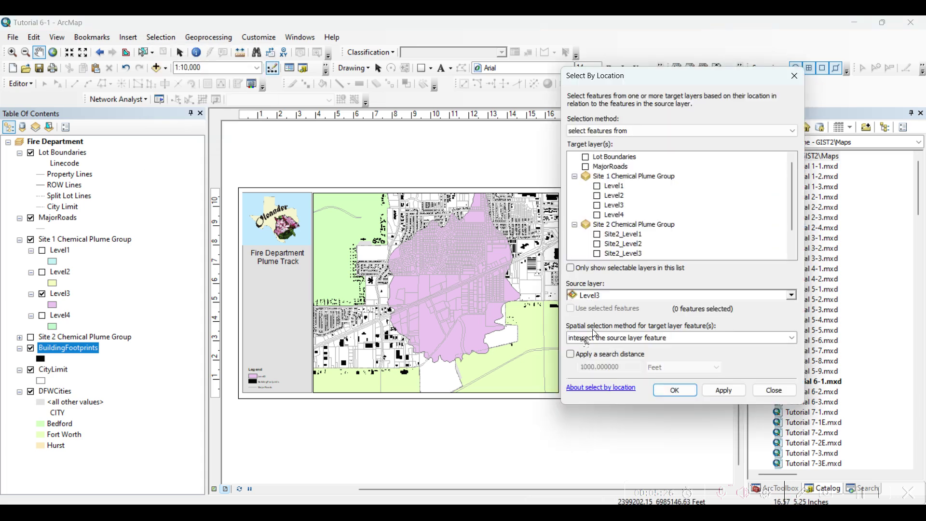
left_click(794, 76)
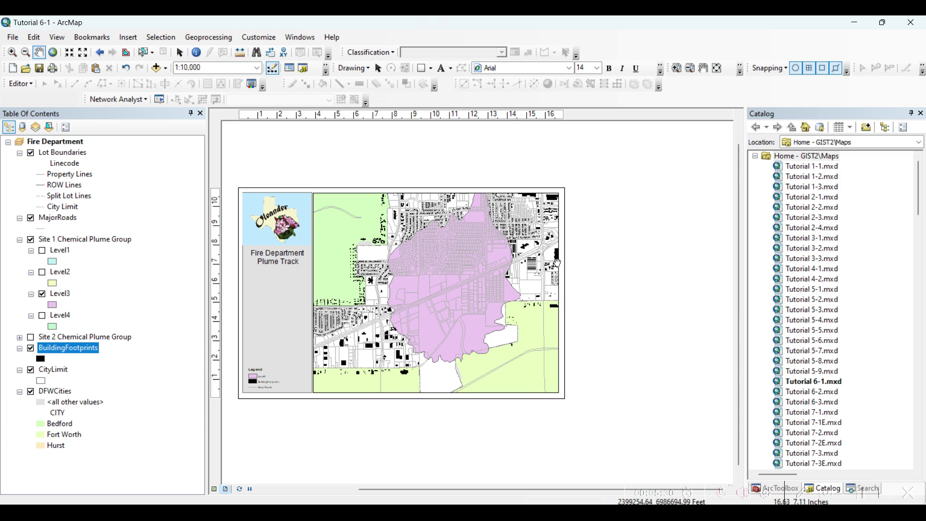